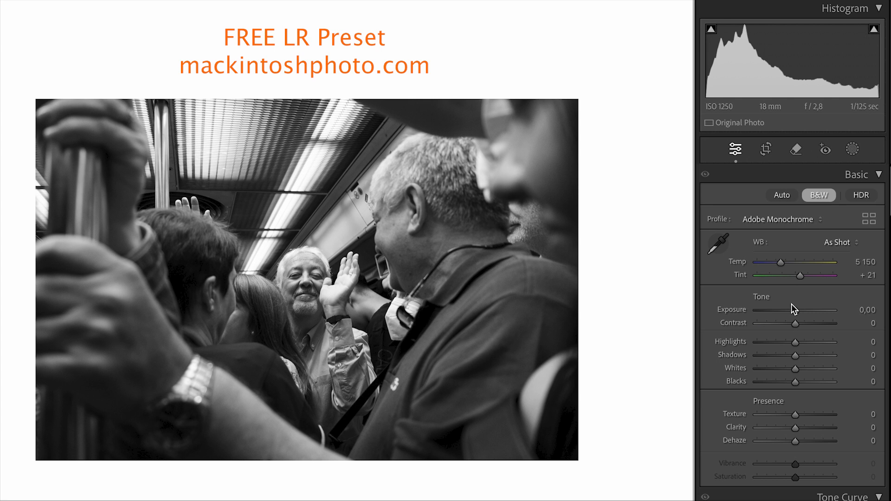
Step: Set the photo's white balance to a temperature of 5550 and a tint of 0
{"action": "left_click_drag", "start_coordinate": [779, 262], "coordinate": [817, 267]}
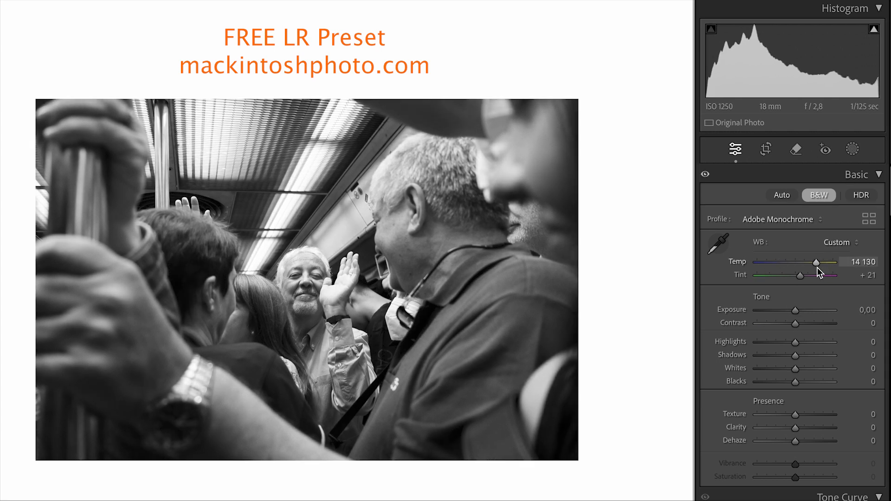
{"action": "double_click", "coordinate": [745, 261]}
{"action": "left_click", "coordinate": [859, 263]}
{"action": "type", "text": "5 5"}
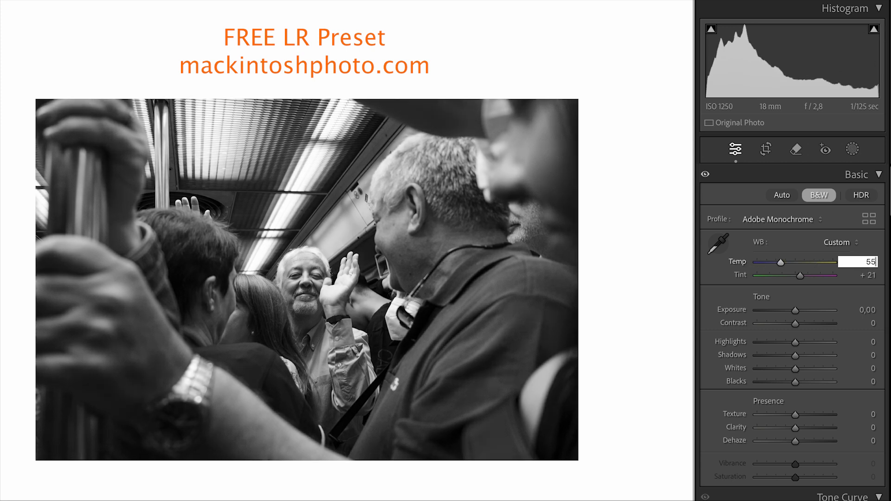
{"action": "type", "text": "50"}
{"action": "key", "text": "Return"}
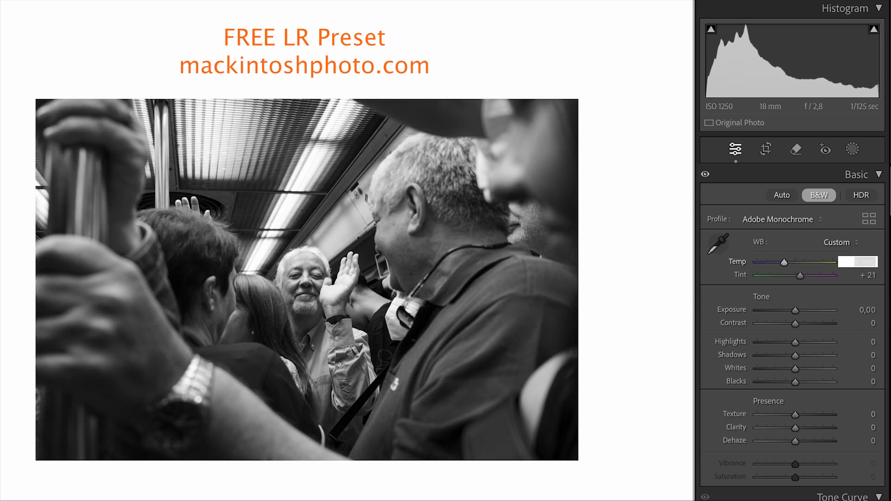
{"action": "left_click", "coordinate": [871, 276]}
{"action": "type", "text": "0"}
{"action": "key", "text": "Return"}
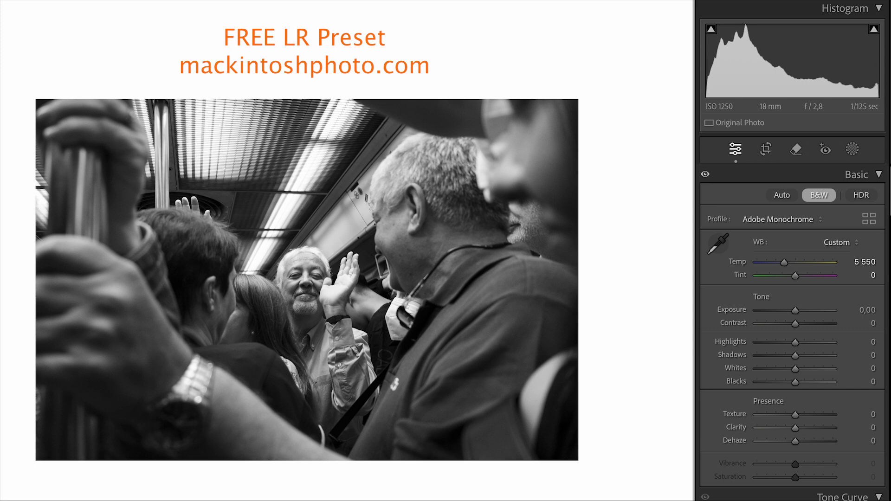
Step: Lower the exposure to -0.55 and raise the contrast to +30
{"action": "left_click", "coordinate": [868, 310]}
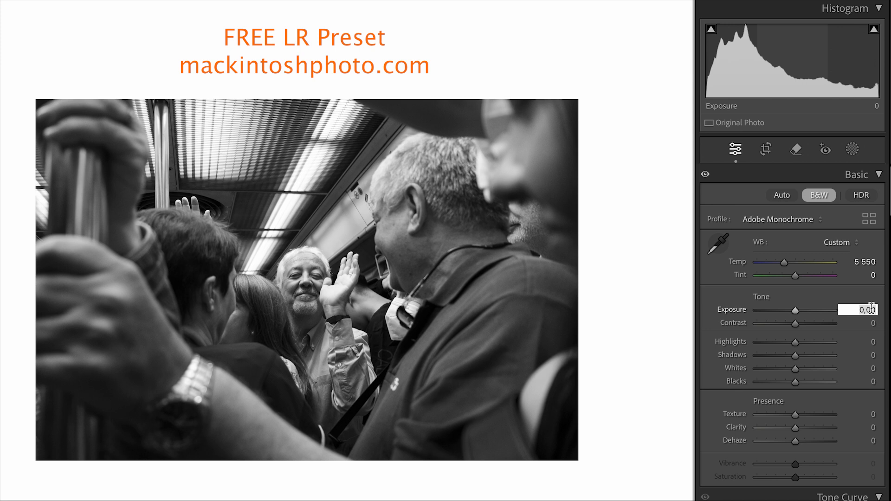
{"action": "type", "text": "-"}
{"action": "type", "text": "0,55"}
{"action": "key", "text": "Return"}
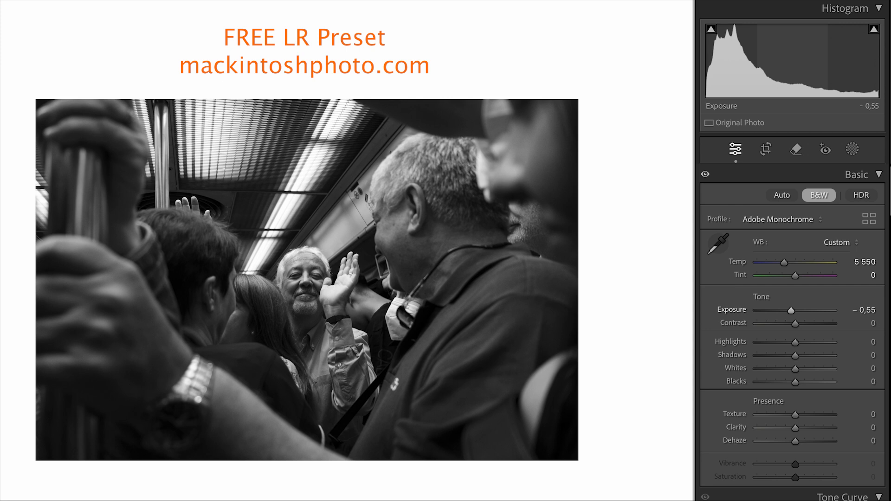
{"action": "left_click", "coordinate": [874, 322]}
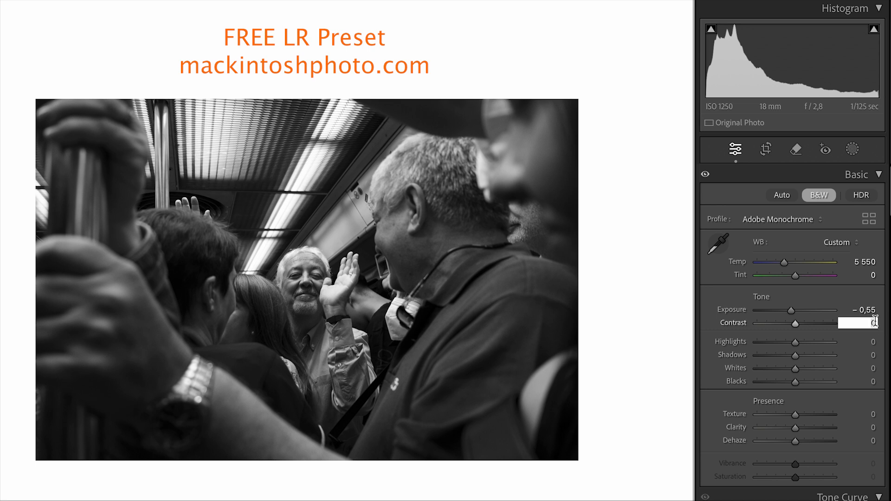
{"action": "type", "text": "30"}
{"action": "key", "text": "Return"}
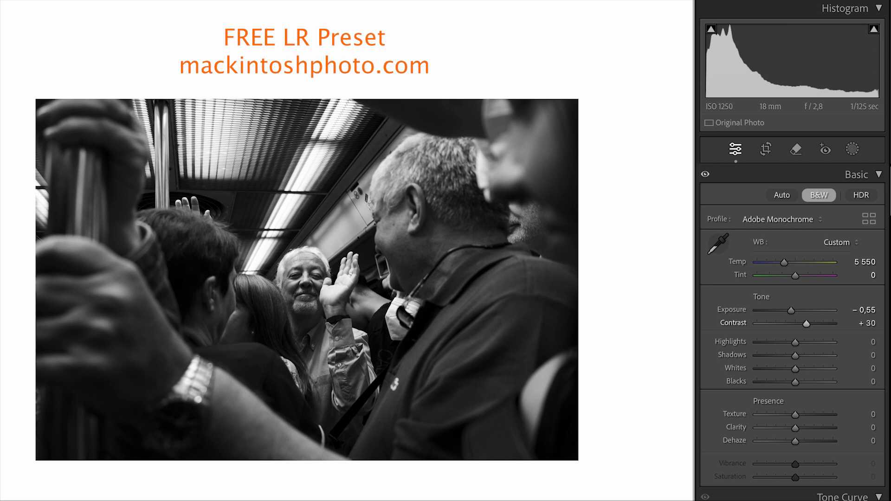
Step: Reduce the highlights to -90 and the shadows to -30
{"action": "left_click", "coordinate": [869, 341]}
{"action": "type", "text": "-90"}
{"action": "key", "text": "Return"}
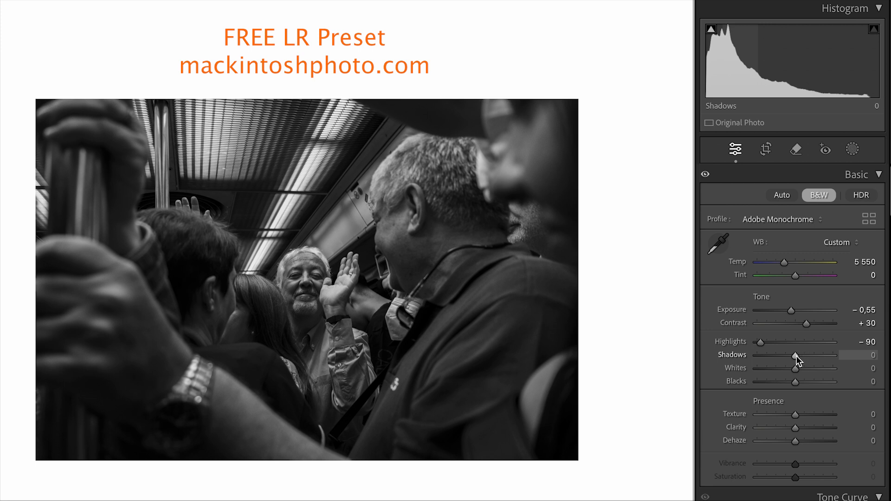
{"action": "left_click_drag", "start_coordinate": [795, 356], "coordinate": [784, 357]}
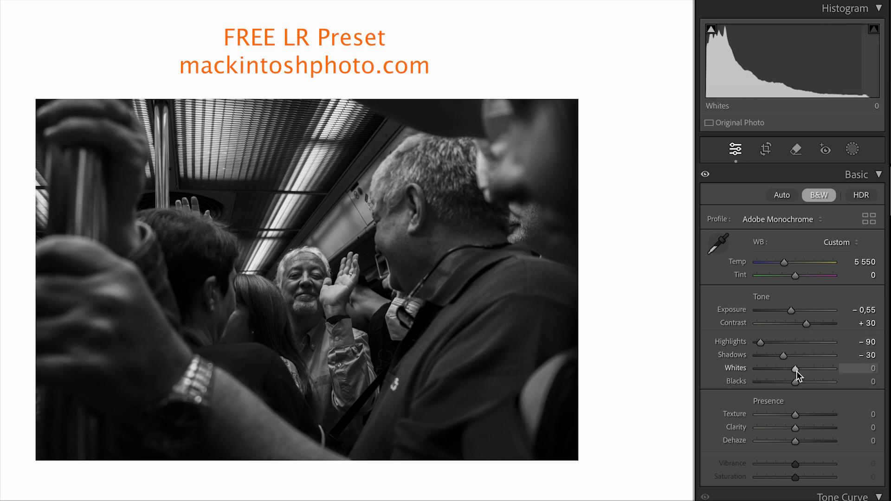
Step: Set the whites to +60 and the blacks to -20
{"action": "left_click", "coordinate": [866, 369]}
{"action": "type", "text": "60"}
{"action": "key", "text": "Return"}
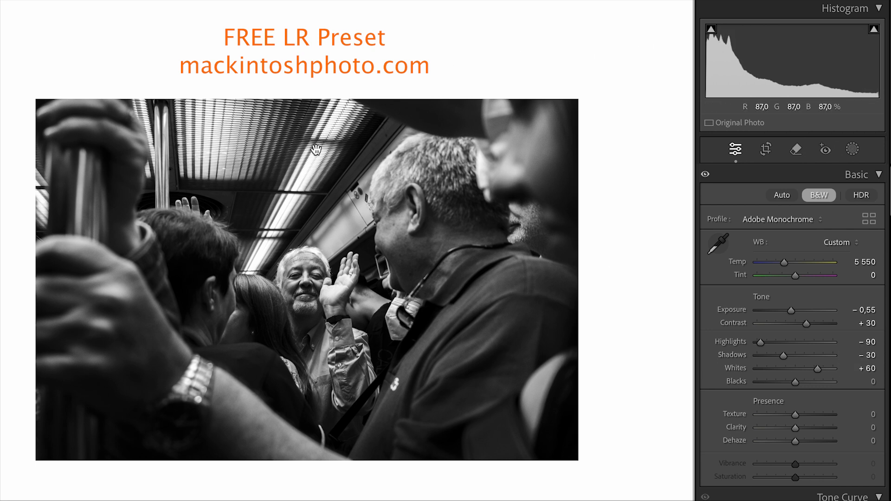
{"action": "mouse_move", "coordinate": [874, 30]}
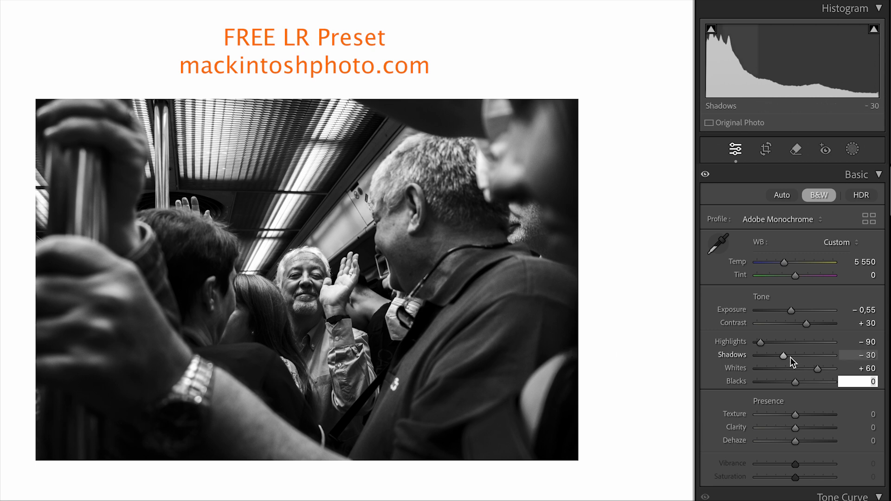
{"action": "type", "text": "-20"}
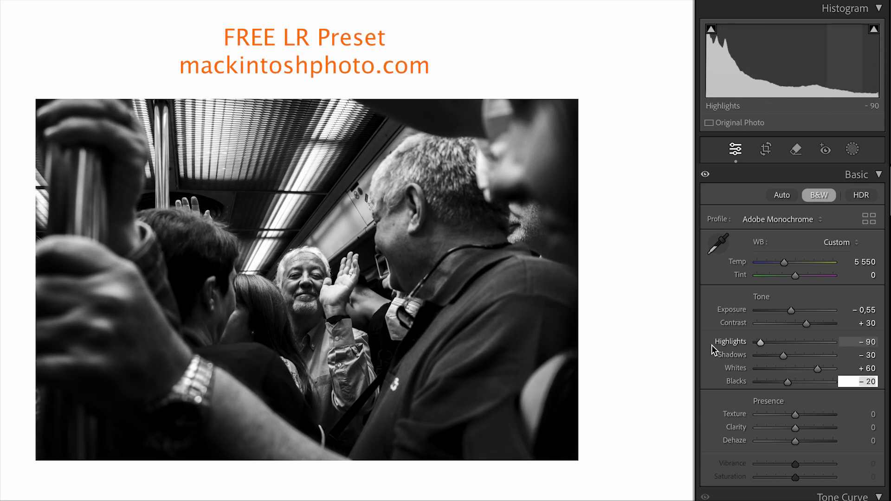
{"action": "key", "text": "Return"}
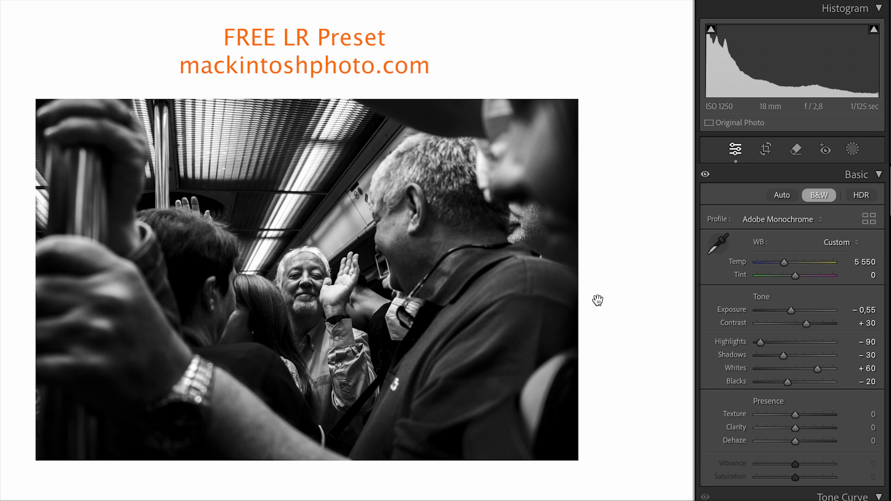
Step: Compare the photo against black and medium gray workspace backgrounds, ending with the background color set to white
{"action": "right_click", "coordinate": [614, 262]}
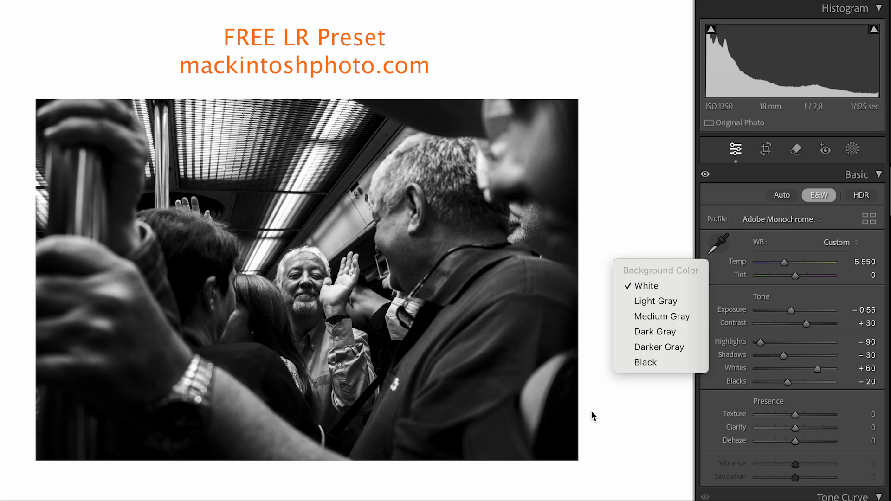
{"action": "left_click", "coordinate": [653, 362]}
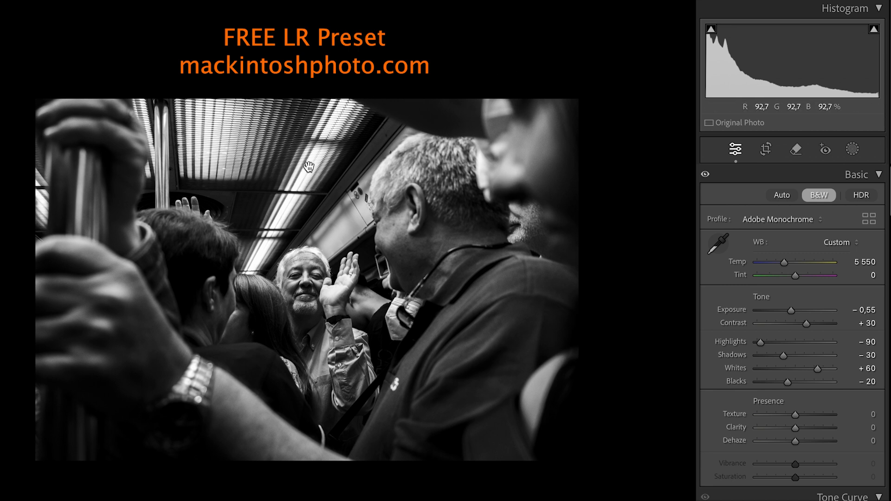
{"action": "right_click", "coordinate": [446, 59]}
{"action": "left_click", "coordinate": [475, 83]}
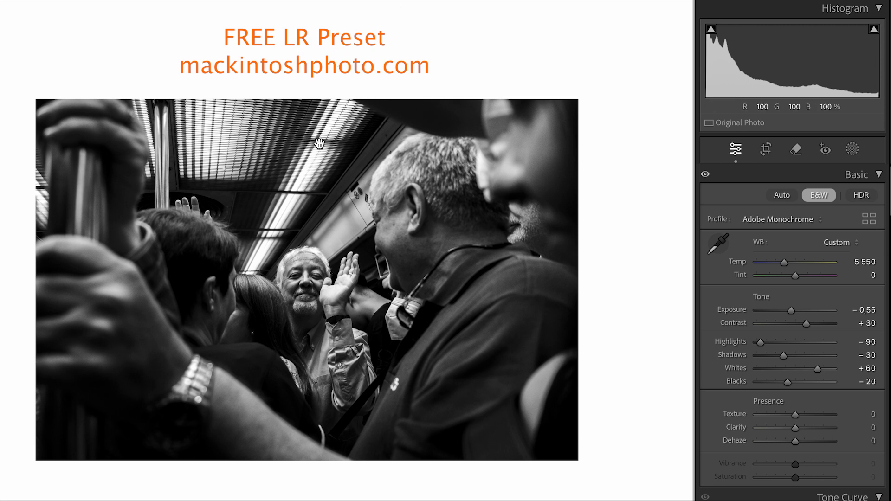
{"action": "right_click", "coordinate": [625, 182]}
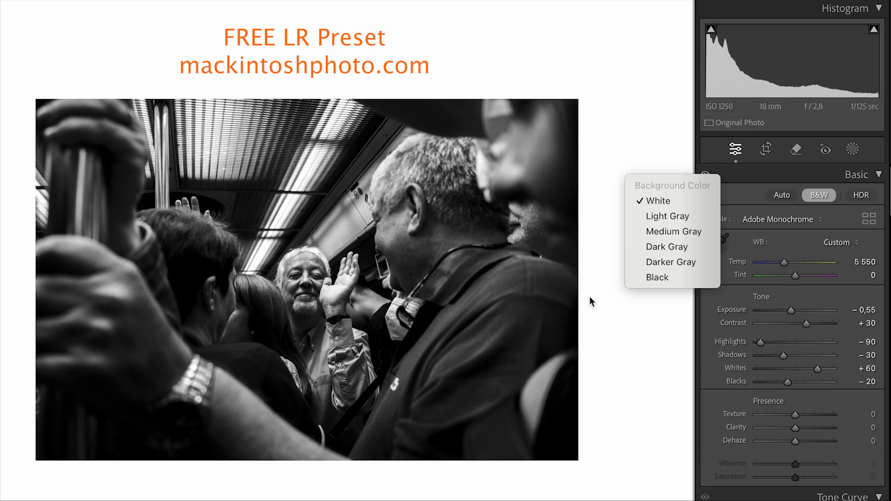
{"action": "left_click", "coordinate": [662, 282]}
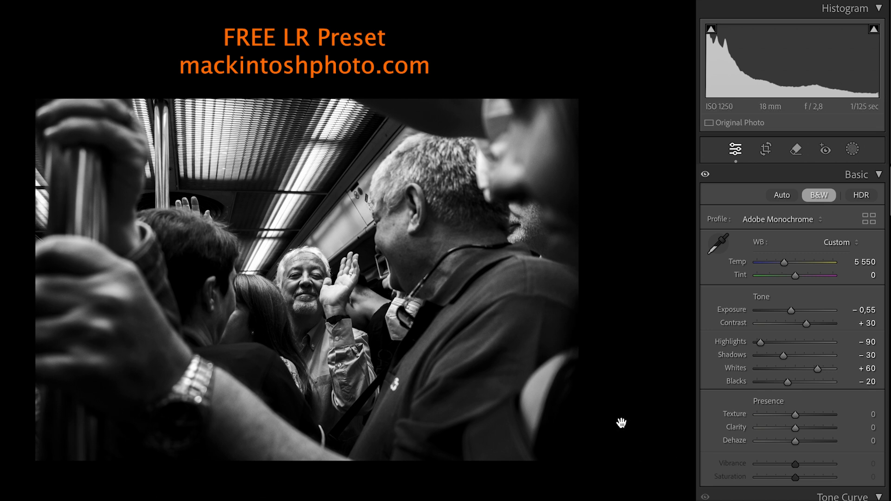
{"action": "right_click", "coordinate": [641, 306]}
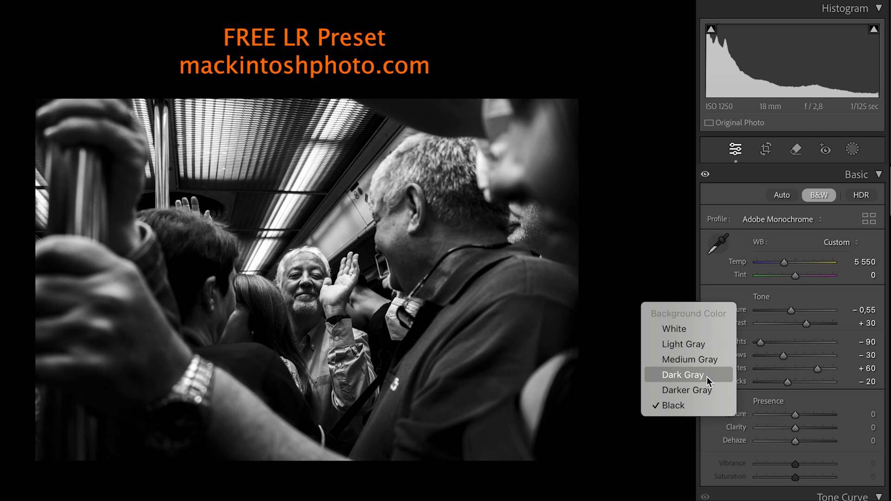
{"action": "left_click", "coordinate": [696, 360]}
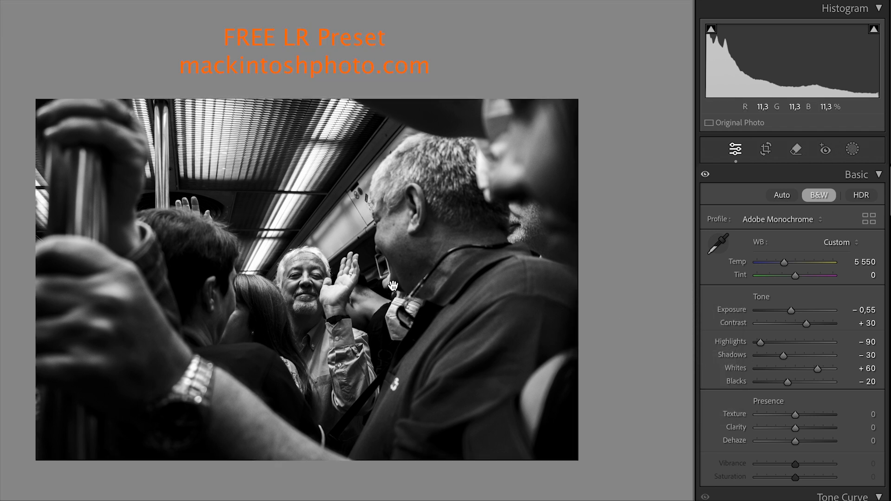
{"action": "right_click", "coordinate": [616, 232]}
{"action": "left_click", "coordinate": [627, 253]}
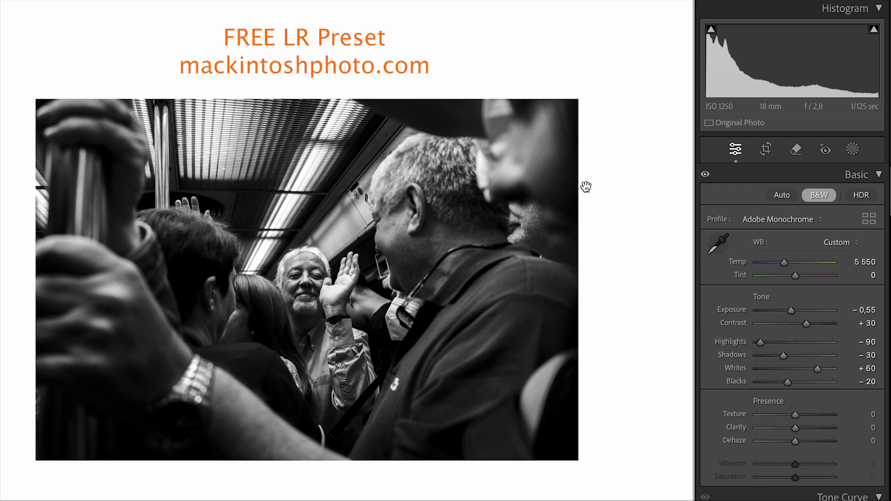
Step: Check the photo for highlight and shadow clipping, switching the shadow clipping overlay on and off again
{"action": "mouse_move", "coordinate": [873, 28]}
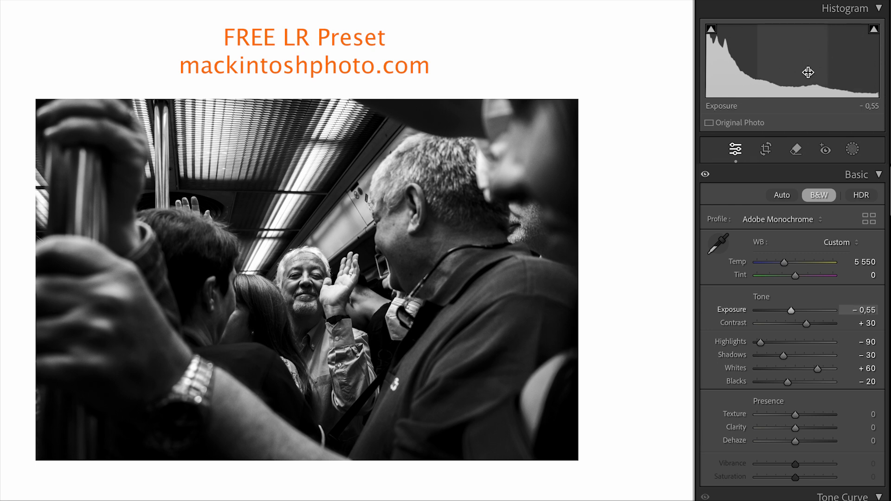
{"action": "mouse_move", "coordinate": [713, 31]}
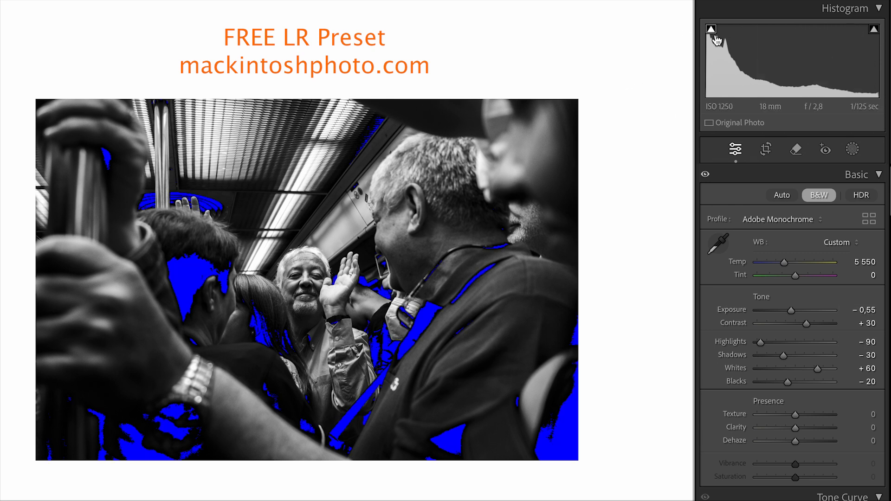
{"action": "left_click", "coordinate": [712, 31]}
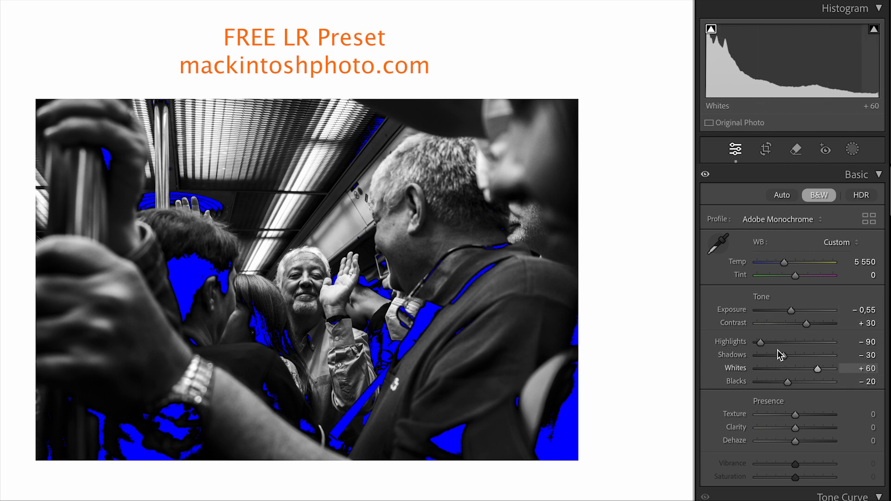
{"action": "left_click", "coordinate": [711, 29]}
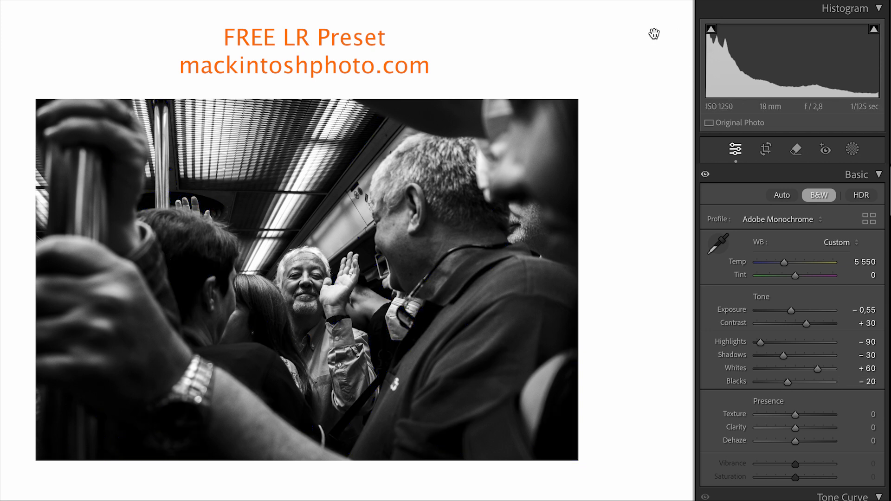
{"action": "mouse_move", "coordinate": [711, 32]}
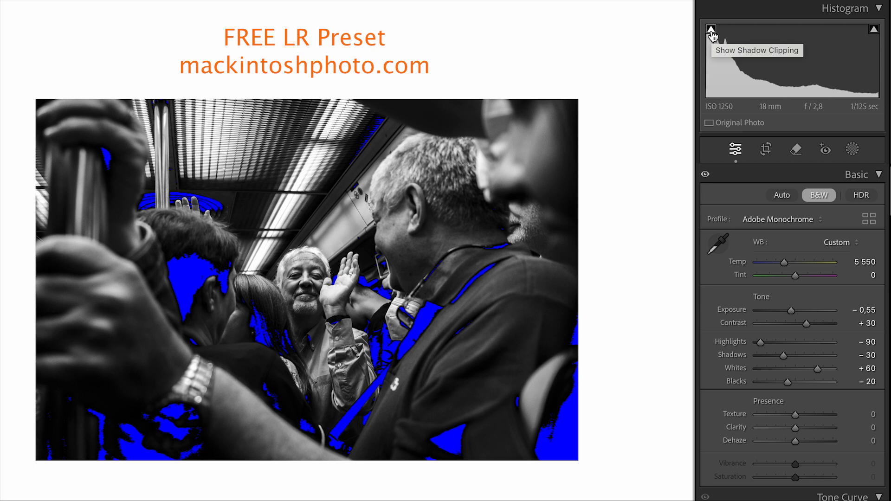
{"action": "left_click", "coordinate": [711, 30]}
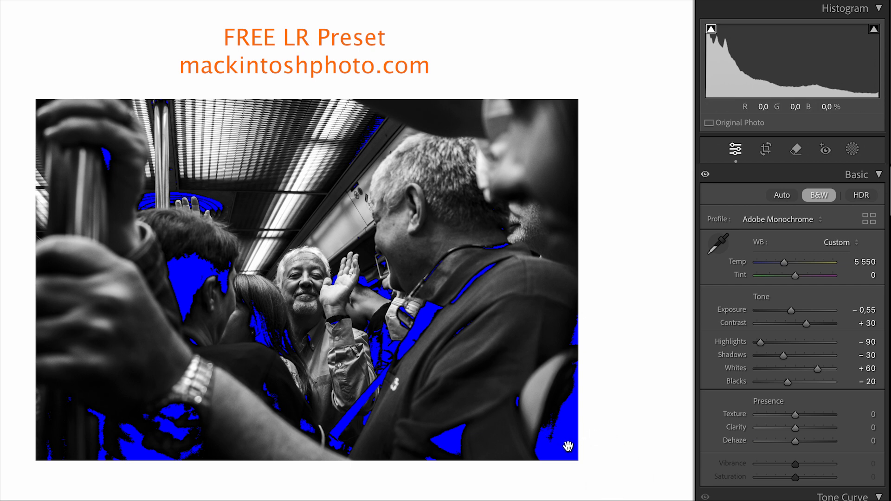
{"action": "left_click", "coordinate": [711, 29]}
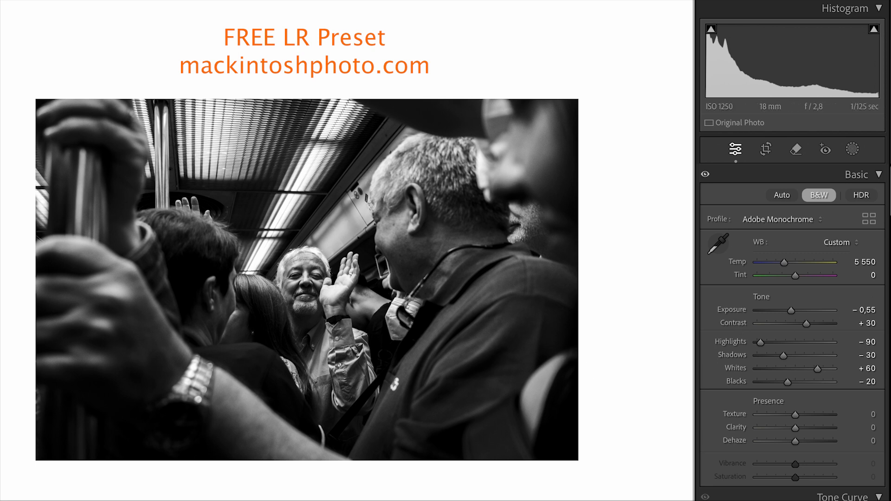
Step: Soften the photo by setting both clarity and texture to -10
{"action": "scroll", "coordinate": [793, 334], "scroll_direction": "down", "scroll_amount": 5}
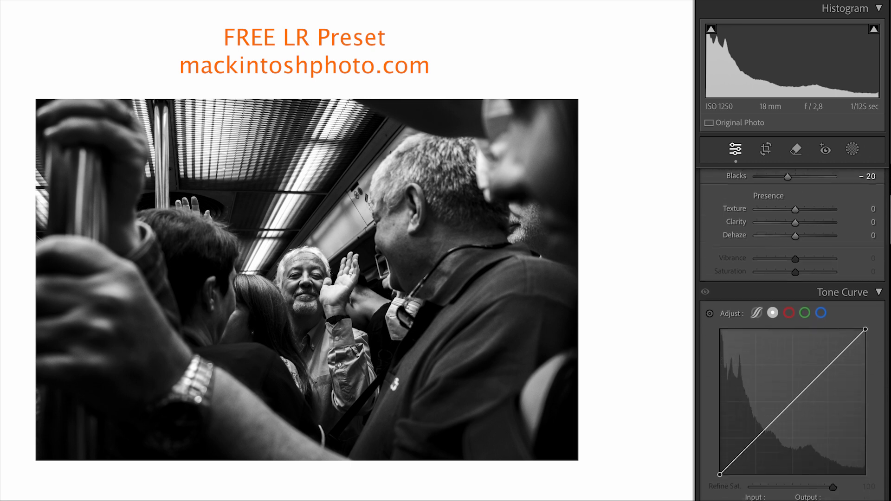
{"action": "left_click", "coordinate": [861, 217]}
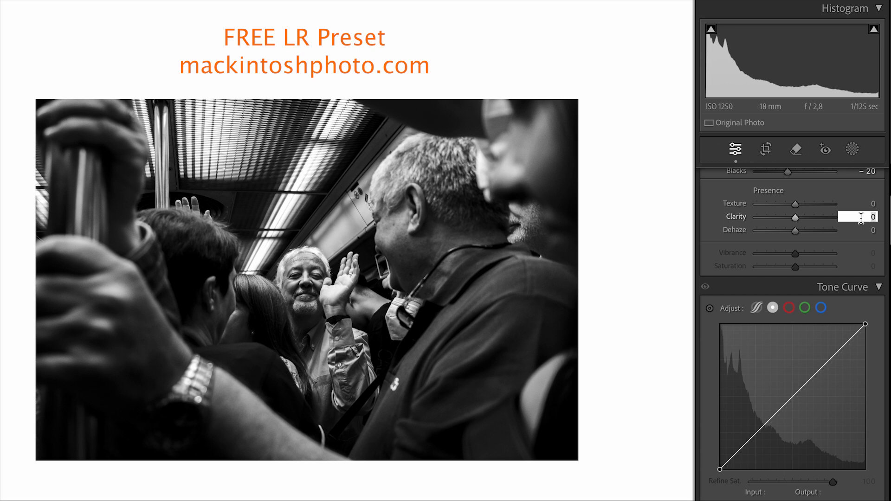
{"action": "type", "text": "-10"}
{"action": "key", "text": "Return"}
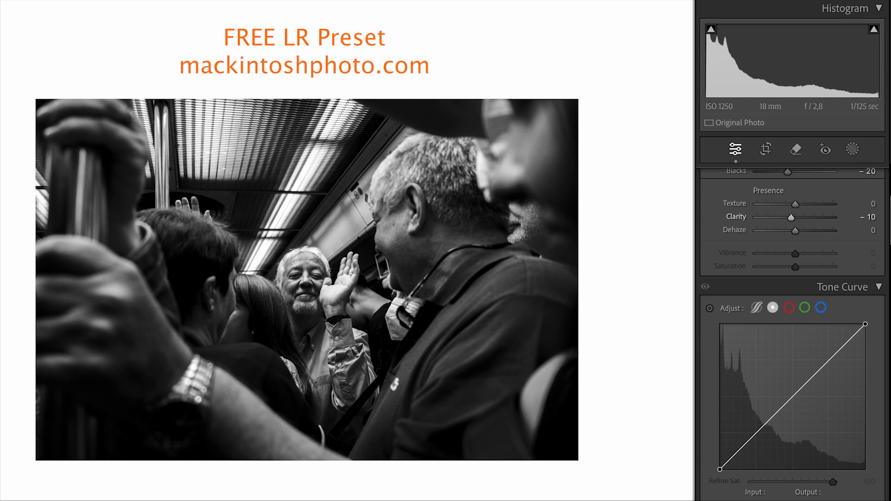
{"action": "left_click", "coordinate": [876, 203]}
{"action": "type", "text": "-10"}
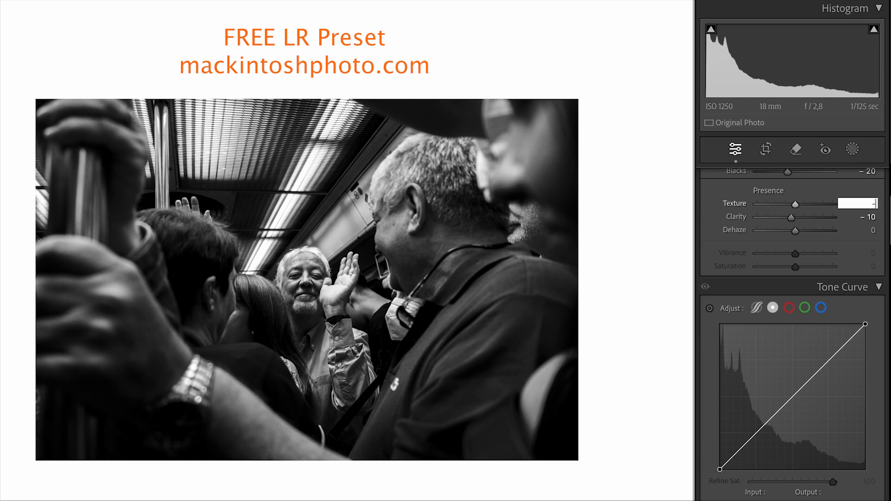
{"action": "key", "text": "Return"}
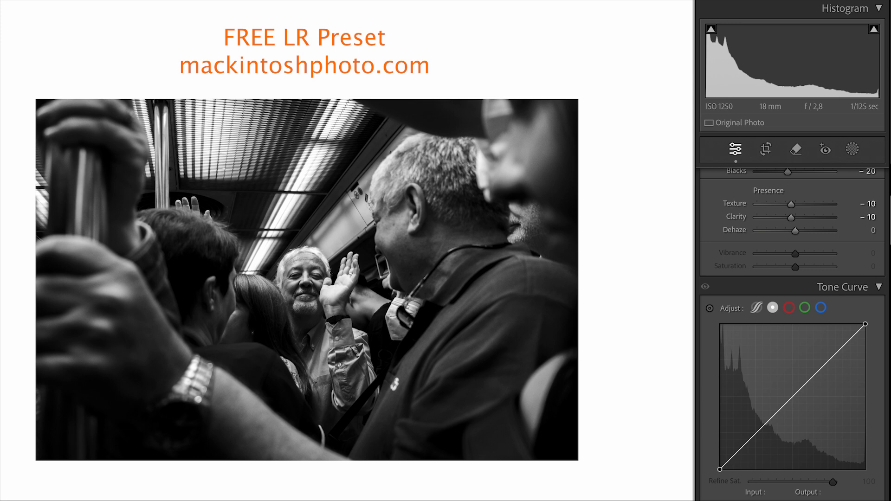
Step: Shape a gentle S-curve on the point tone curve, with a shadow point at 69/62 and a highlight point at 187/196
{"action": "scroll", "coordinate": [851, 290], "scroll_direction": "down", "scroll_amount": 3}
{"action": "scroll", "coordinate": [750, 183], "scroll_direction": "down", "scroll_amount": 1}
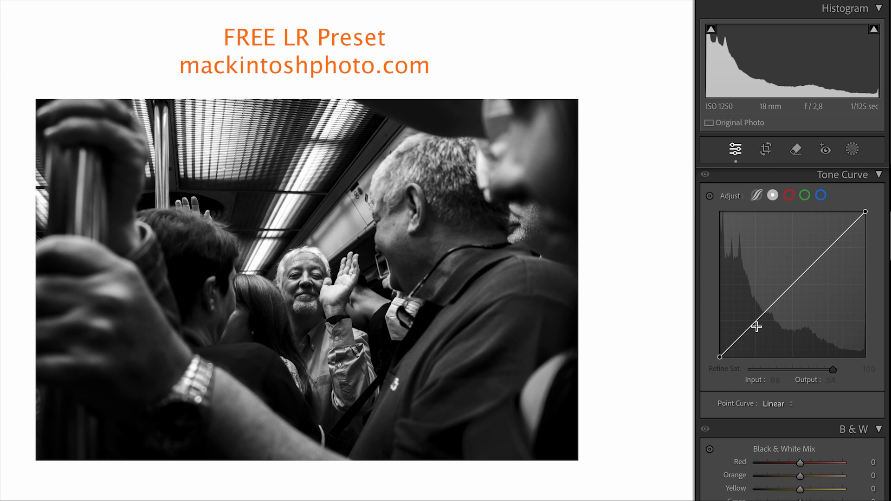
{"action": "left_click_drag", "start_coordinate": [756, 323], "coordinate": [757, 322]}
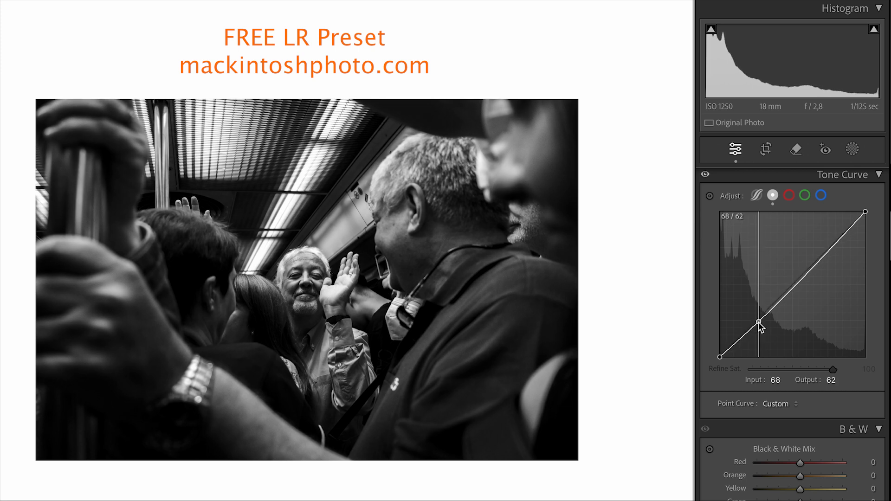
{"action": "left_click_drag", "start_coordinate": [830, 251], "coordinate": [830, 250]}
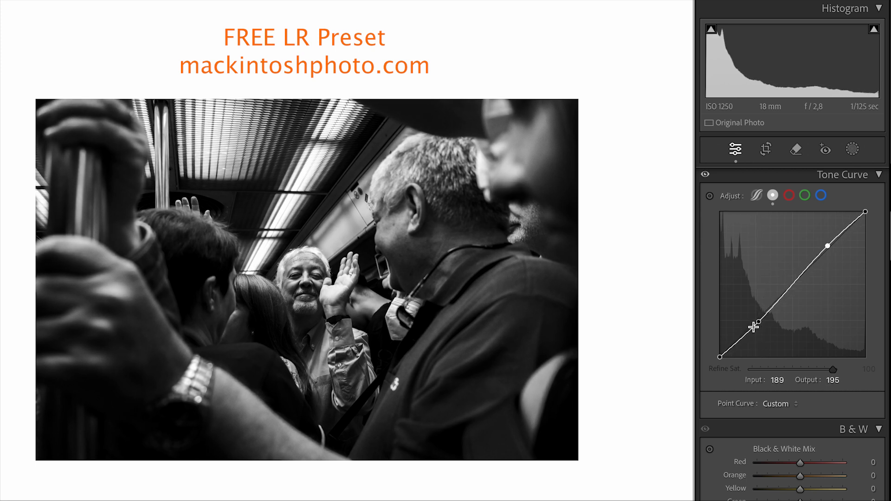
{"action": "left_click_drag", "start_coordinate": [759, 323], "coordinate": [760, 323]}
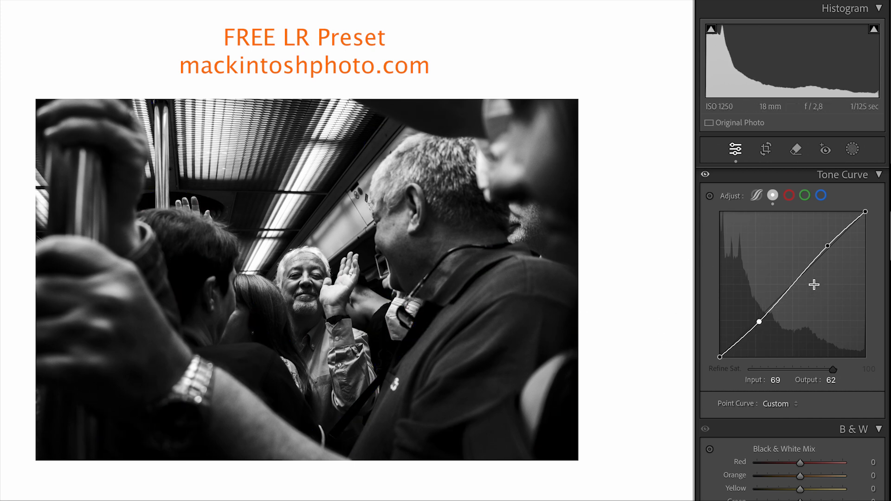
{"action": "left_click_drag", "start_coordinate": [831, 246], "coordinate": [829, 245]}
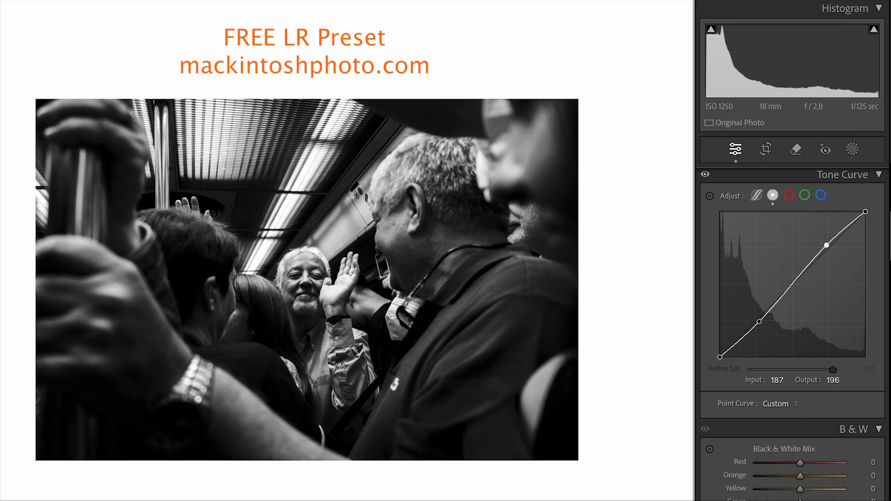
Step: Try orange at +100 in the black-and-white mix, resetting it to 0
{"action": "scroll", "coordinate": [792, 287], "scroll_direction": "down", "scroll_amount": 5}
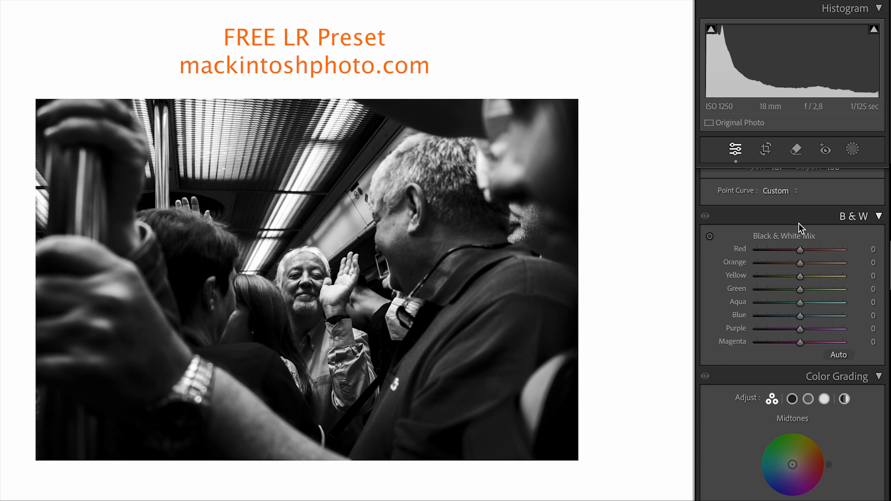
{"action": "left_click_drag", "start_coordinate": [806, 263], "coordinate": [868, 268]}
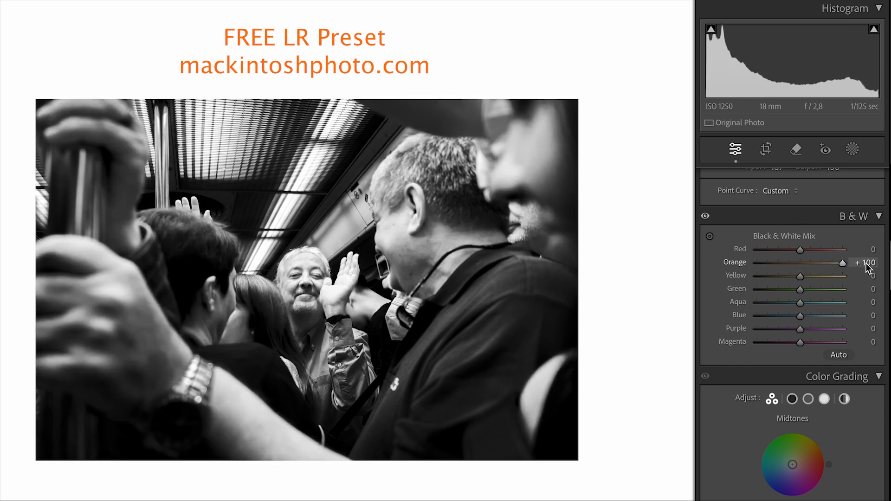
{"action": "double_click", "coordinate": [742, 261]}
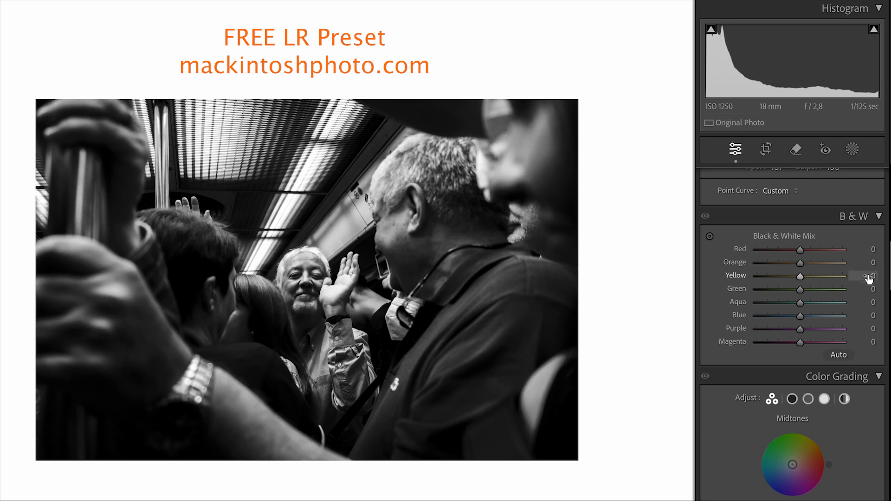
Step: Try brightening the skin tones in the black-and-white mix with orange at +20, red at +5 and yellow at +8
{"action": "left_click", "coordinate": [869, 262]}
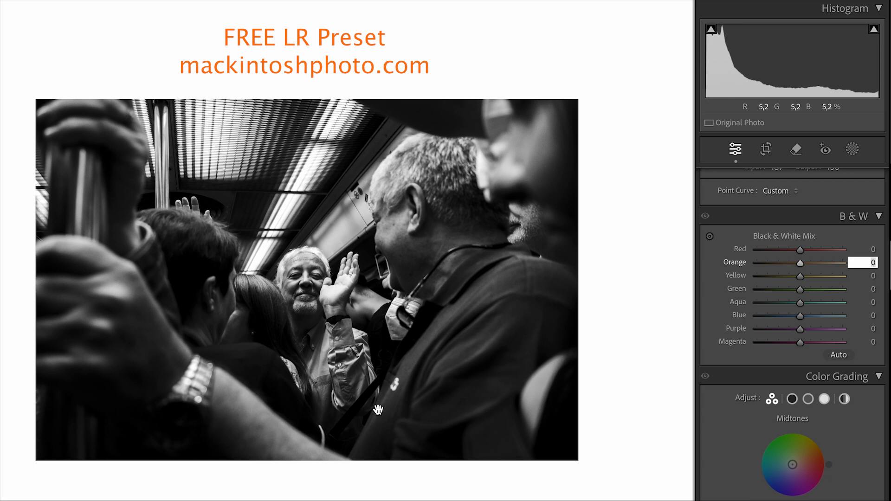
{"action": "left_click_drag", "start_coordinate": [378, 409], "coordinate": [378, 400]}
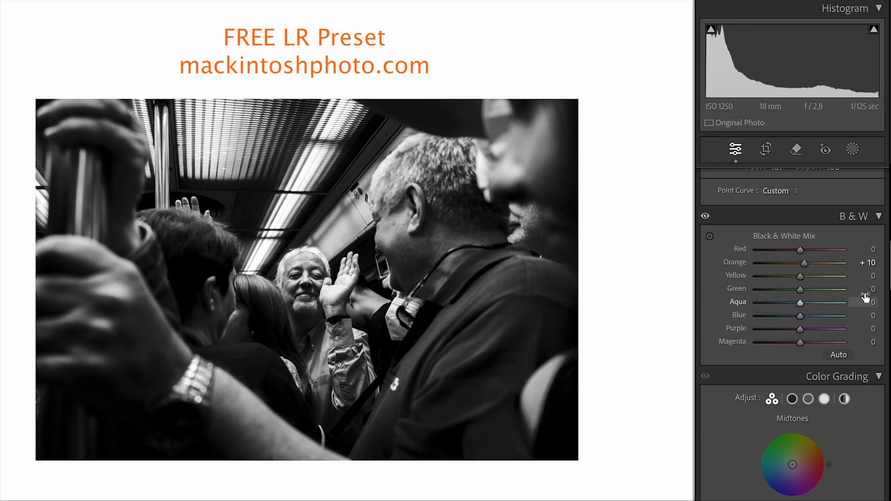
{"action": "left_click", "coordinate": [868, 263]}
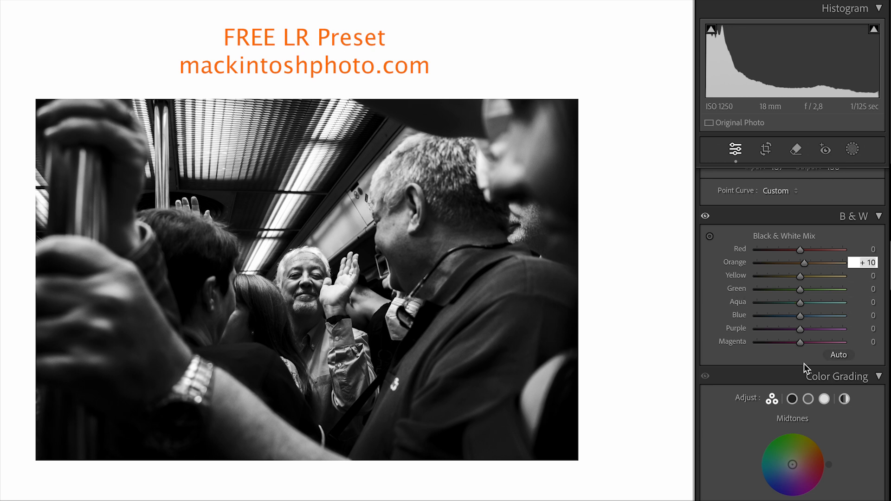
{"action": "key", "text": "shift+Up"}
{"action": "left_click", "coordinate": [871, 249]}
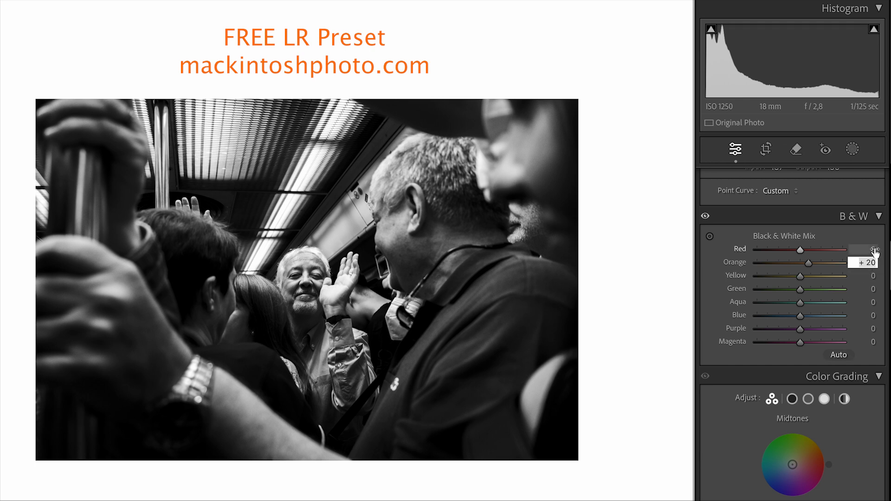
{"action": "left_click_drag", "start_coordinate": [800, 250], "coordinate": [803, 277]}
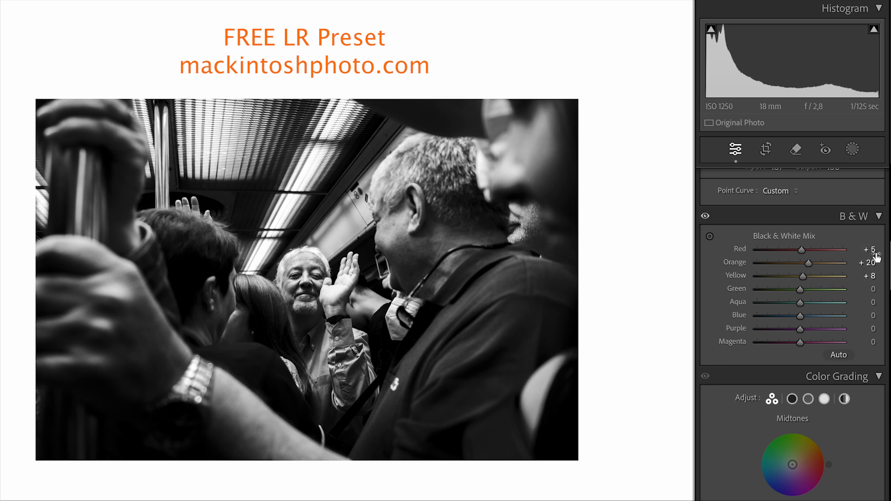
Step: Reset orange, red and yellow in the black-and-white mix to 0
{"action": "double_click", "coordinate": [808, 264]}
{"action": "double_click", "coordinate": [801, 249]}
{"action": "double_click", "coordinate": [803, 276]}
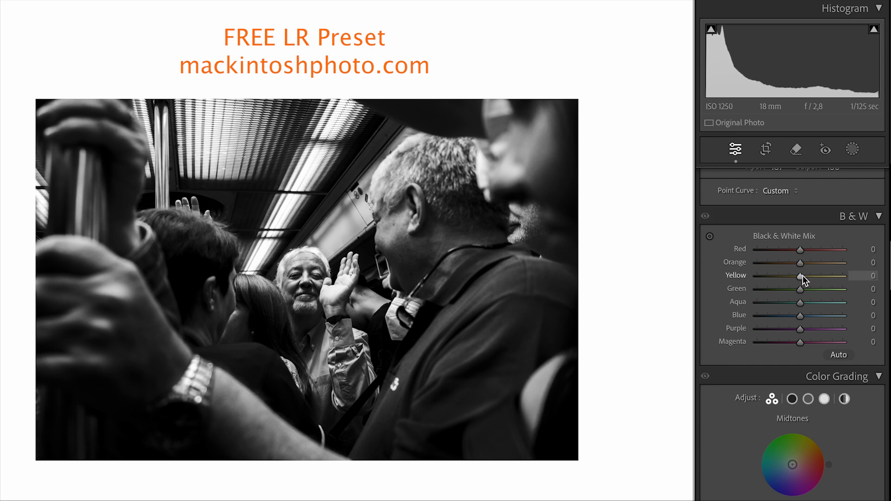
Step: Collapse the Color Grading section and bring the sharpening settings of the Detail section into view
{"action": "scroll", "coordinate": [802, 278], "scroll_direction": "down", "scroll_amount": 5}
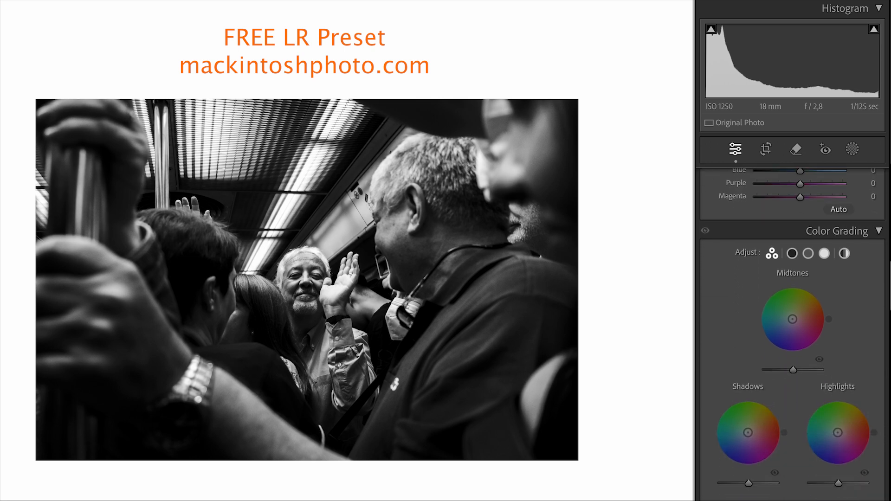
{"action": "left_click", "coordinate": [864, 232]}
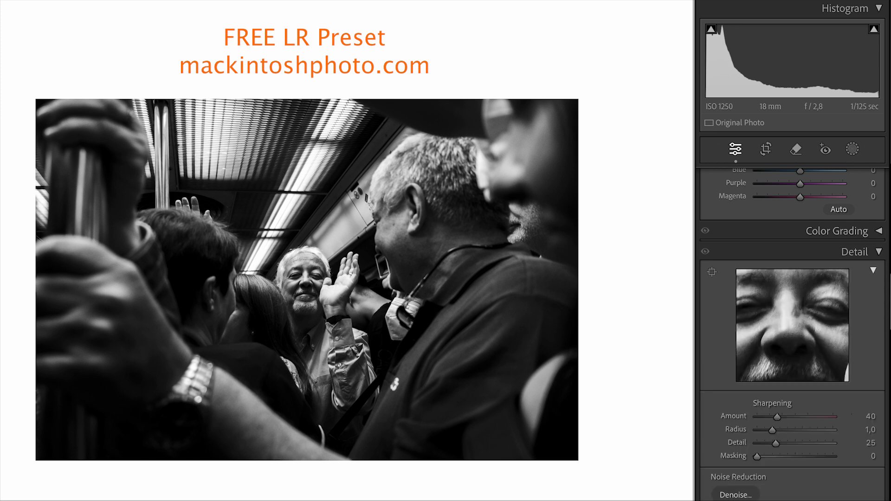
{"action": "scroll", "coordinate": [785, 315], "scroll_direction": "down", "scroll_amount": 4}
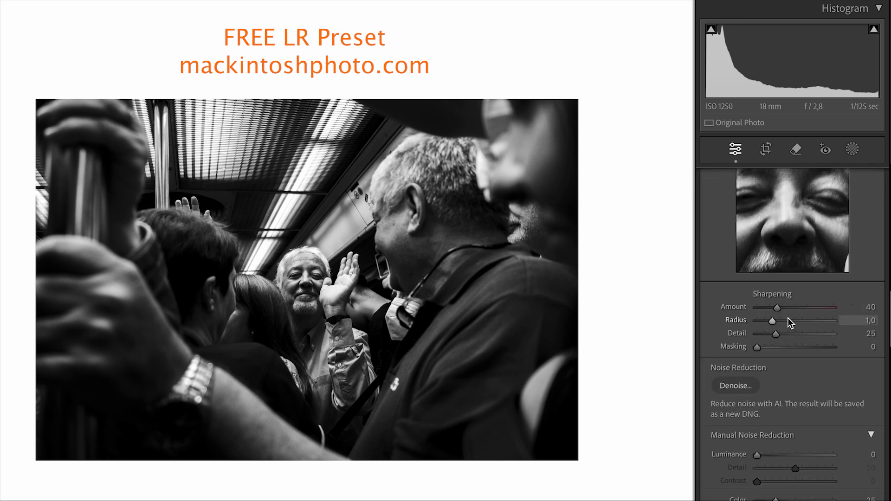
Step: Try the sharpening amount at 0 and at 42, and set the sharpening masking to 82
{"action": "left_click_drag", "start_coordinate": [779, 308], "coordinate": [755, 308]}
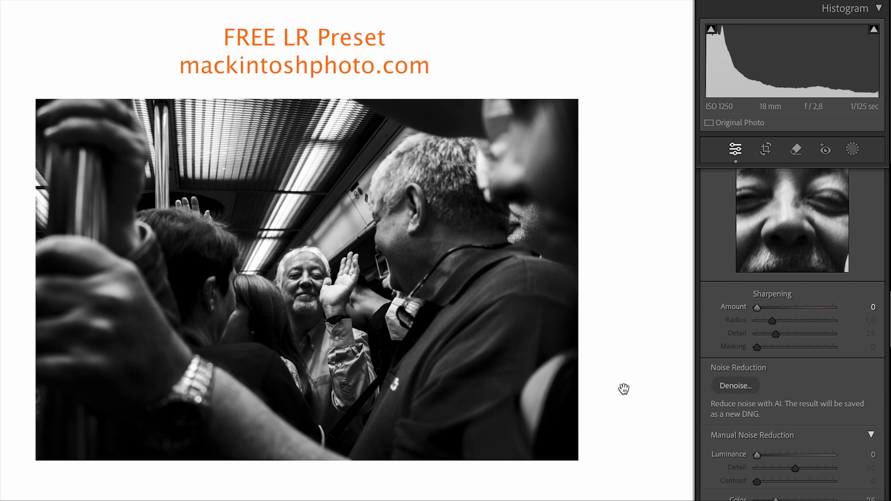
{"action": "left_click_drag", "start_coordinate": [782, 305], "coordinate": [778, 305]}
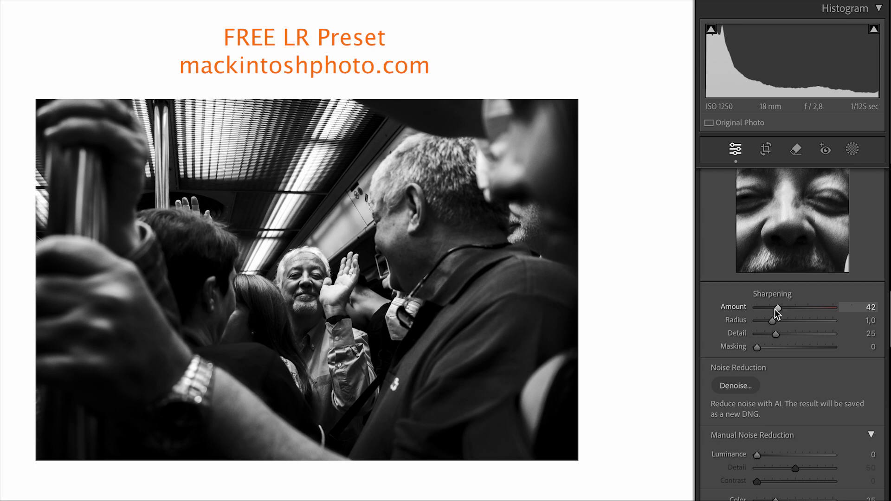
{"action": "left_click_drag", "start_coordinate": [758, 346], "coordinate": [811, 359]}
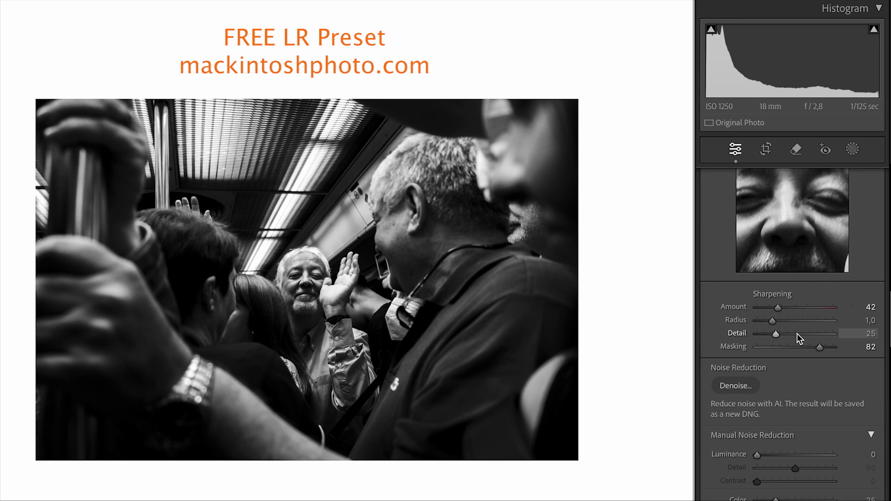
Step: Preview the sharpening mask on the photo, comparing masking values of 100 and 9
{"action": "key", "text": "alt"}
{"action": "left_click_drag", "start_coordinate": [820, 347], "coordinate": [834, 350]}
{"action": "mouse_move", "coordinate": [843, 350]}
{"action": "left_mouse_down"}
{"action": "mouse_move", "coordinate": [789, 351]}
{"action": "mouse_move", "coordinate": [858, 358]}
{"action": "left_mouse_up"}
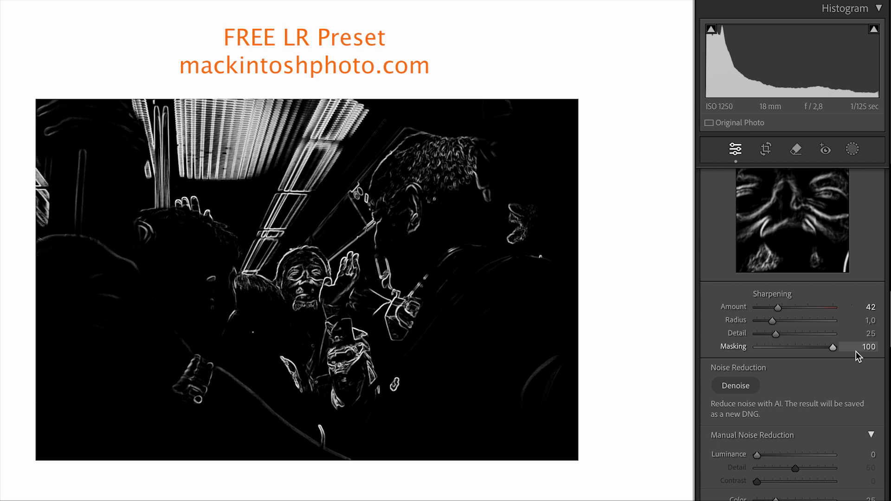
{"action": "left_click_drag", "start_coordinate": [856, 352], "coordinate": [767, 353]}
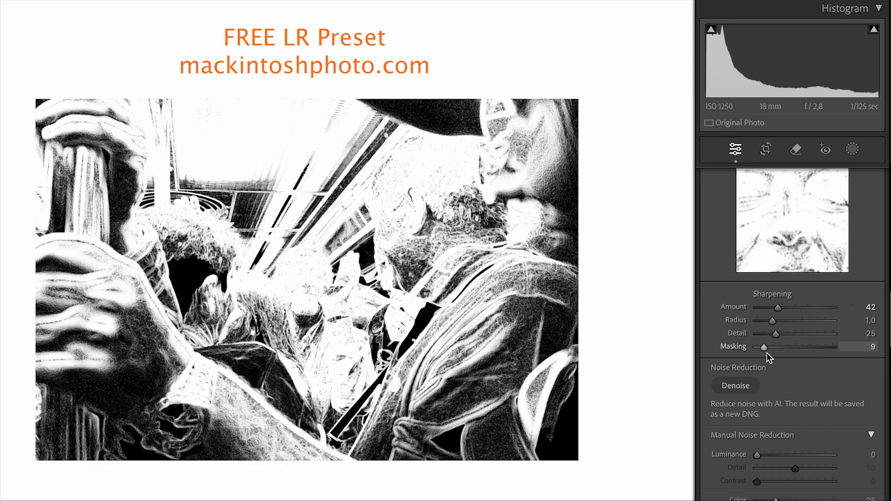
{"action": "left_click_drag", "start_coordinate": [766, 353], "coordinate": [767, 353]}
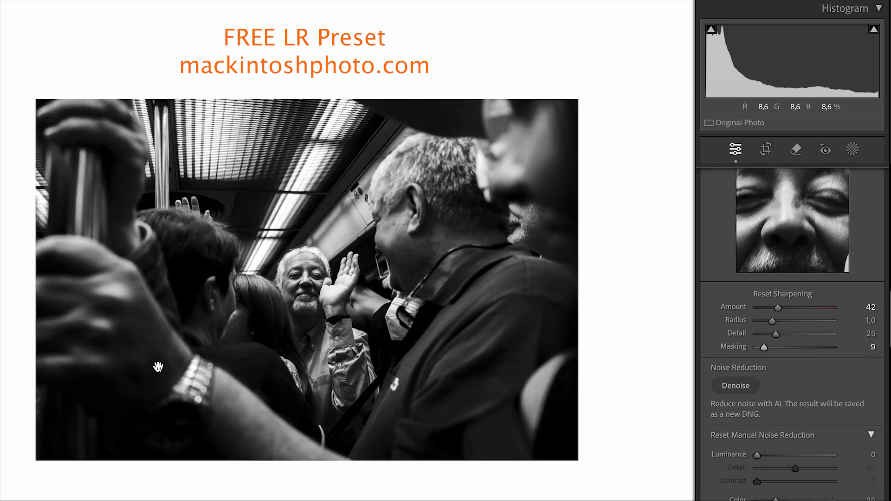
Step: Set the sharpening masking to 98 with the mask preview, and lower the sharpening amount to 0
{"action": "left_click_drag", "start_coordinate": [763, 347], "coordinate": [832, 356]}
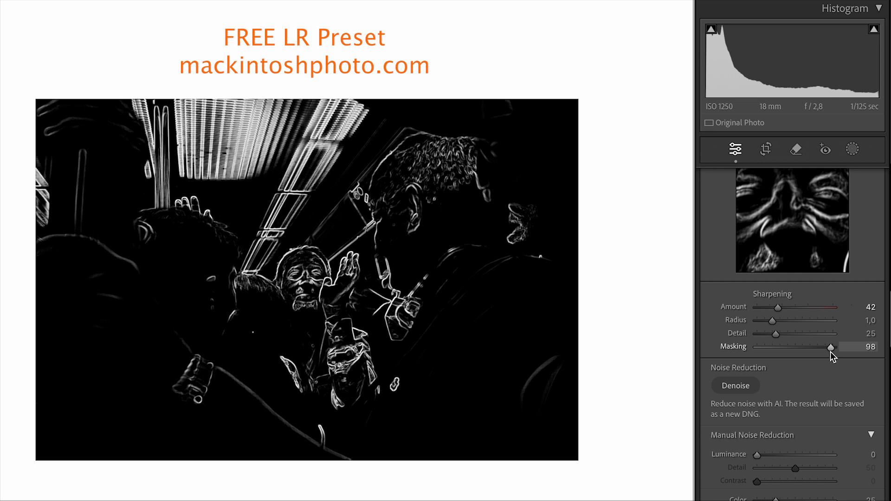
{"action": "left_click_drag", "start_coordinate": [831, 351], "coordinate": [831, 352]}
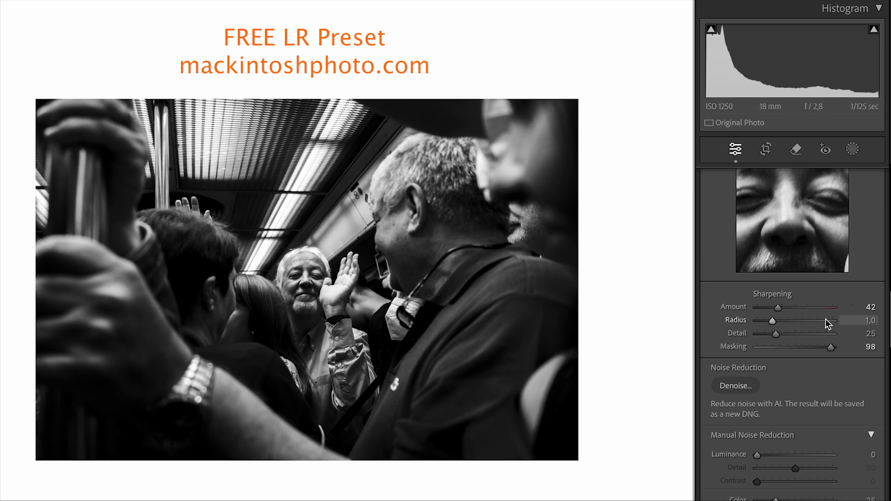
{"action": "left_click_drag", "start_coordinate": [778, 308], "coordinate": [676, 312]}
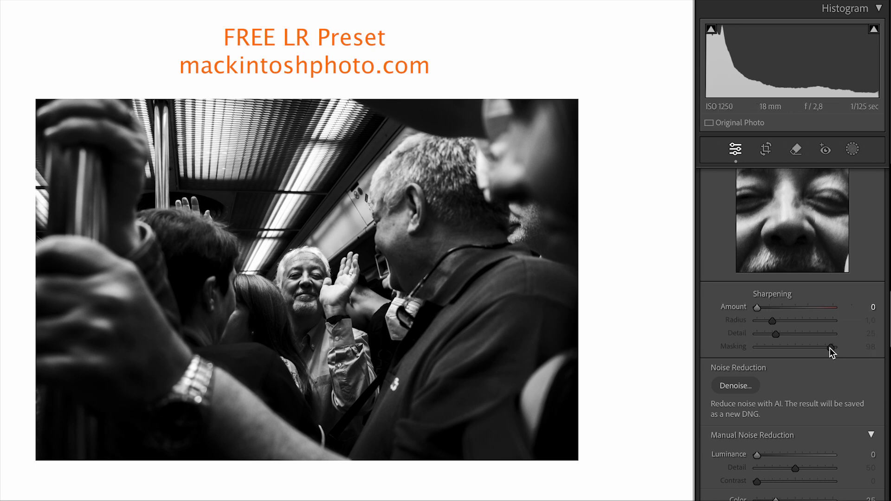
Step: Enable lens profile corrections, keeping chromatic aberration removal on, and set the lens make to Fujifilm
{"action": "scroll", "coordinate": [706, 388], "scroll_direction": "down", "scroll_amount": 5}
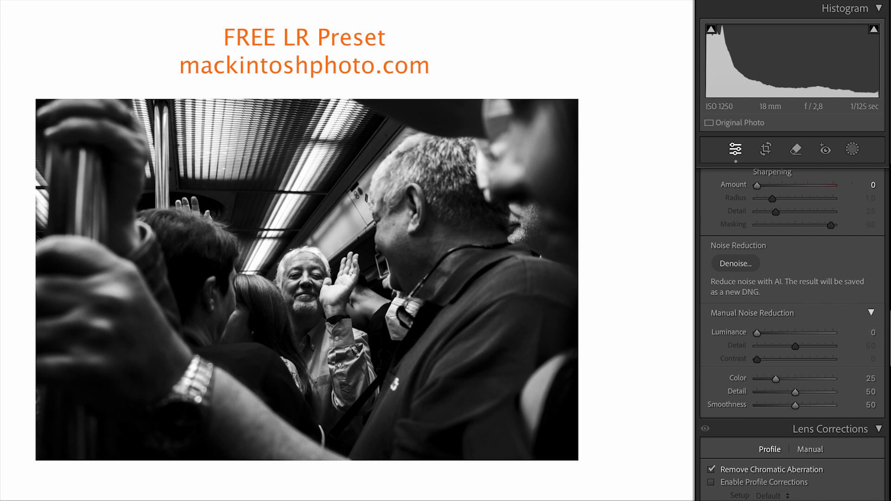
{"action": "scroll", "coordinate": [792, 334], "scroll_direction": "down", "scroll_amount": 5}
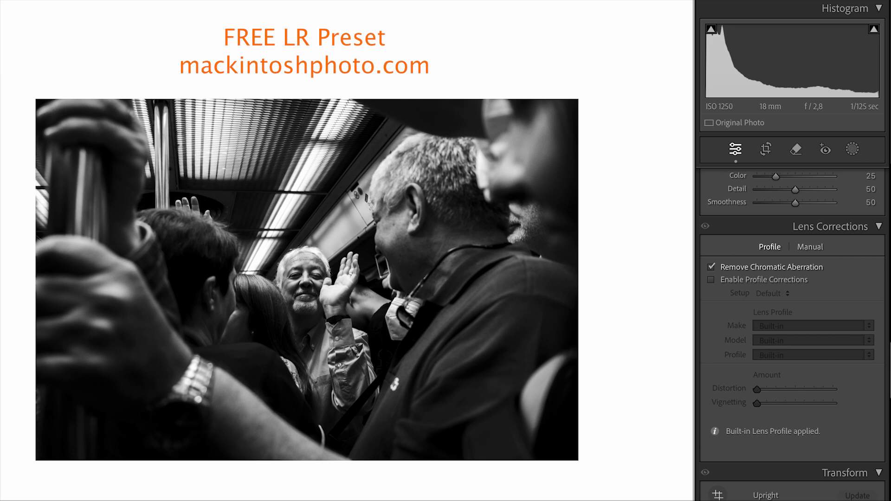
{"action": "left_click", "coordinate": [711, 281]}
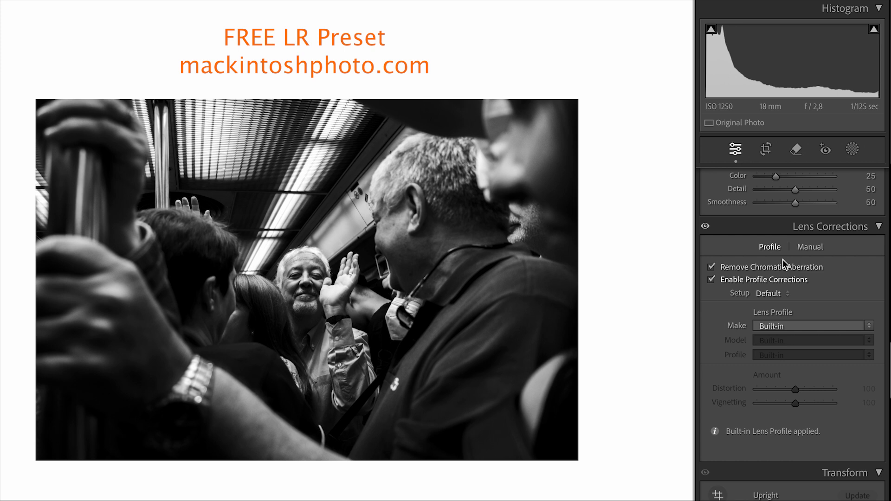
{"action": "left_click", "coordinate": [712, 267]}
{"action": "left_click", "coordinate": [797, 325]}
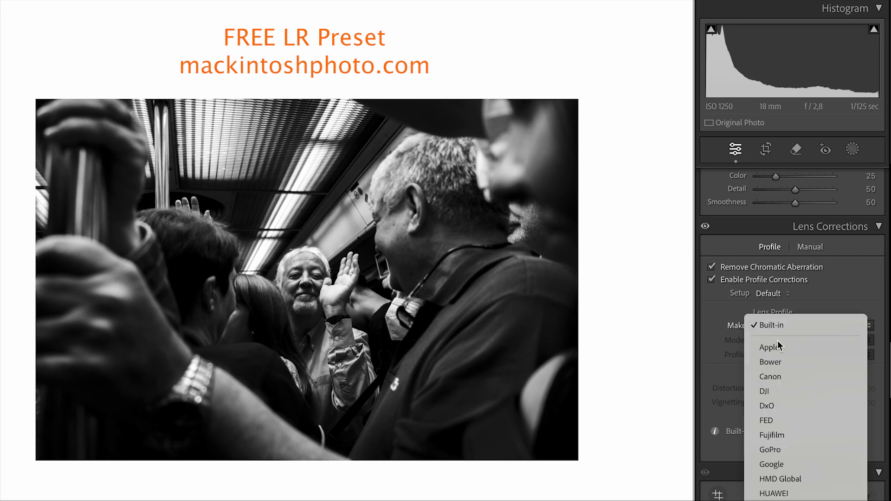
{"action": "left_click", "coordinate": [790, 441]}
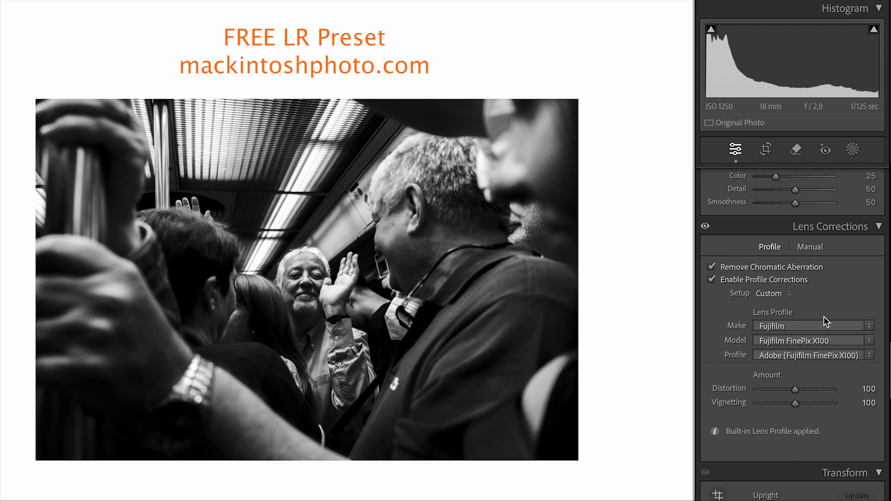
Step: Compare the photo with and without the lens corrections by switching them off and on repeatedly
{"action": "left_click", "coordinate": [706, 227]}
{"action": "left_click", "coordinate": [705, 227]}
{"action": "left_click", "coordinate": [706, 227]}
{"action": "left_click", "coordinate": [706, 227]}
{"action": "left_click", "coordinate": [705, 227]}
{"action": "left_click", "coordinate": [705, 227]}
{"action": "left_click", "coordinate": [705, 227]}
{"action": "left_click", "coordinate": [705, 227]}
{"action": "left_click", "coordinate": [705, 228]}
{"action": "left_click", "coordinate": [706, 227]}
Step: Collapse the Transform and Lens Blur sections to reach the Effects settings
{"action": "scroll", "coordinate": [890, 399], "scroll_direction": "down", "scroll_amount": 5}
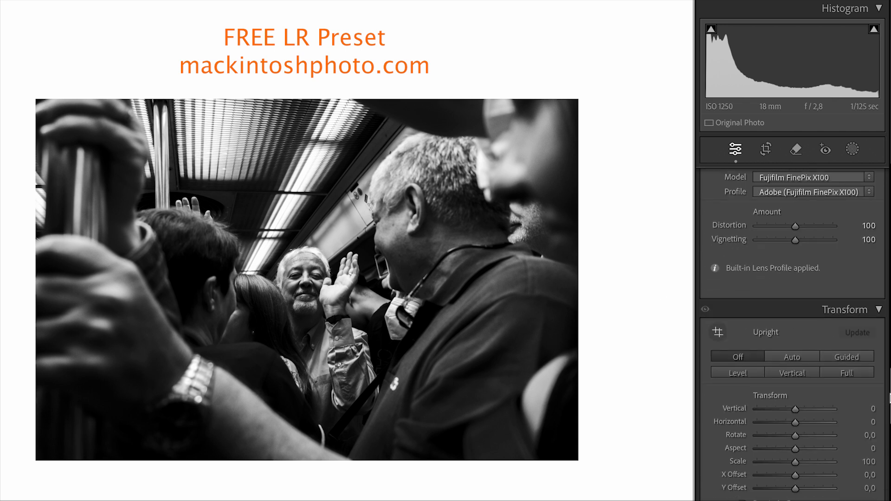
{"action": "scroll", "coordinate": [889, 398], "scroll_direction": "down", "scroll_amount": 3}
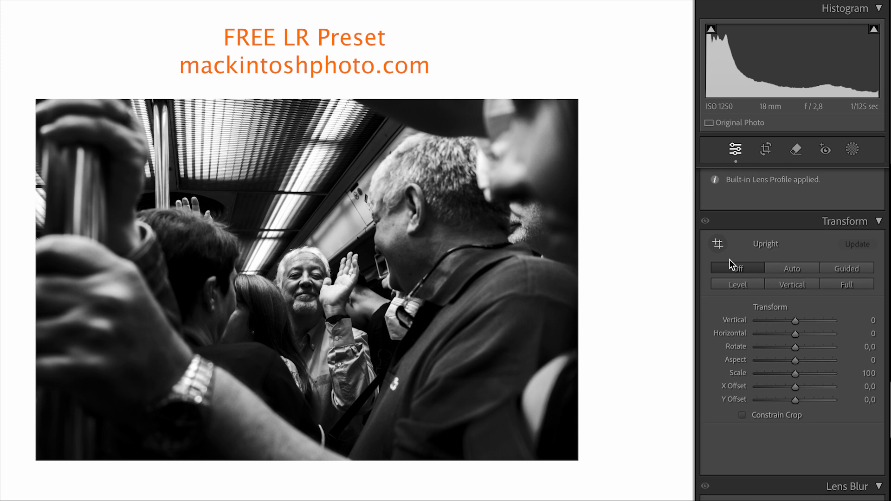
{"action": "left_click", "coordinate": [880, 228]}
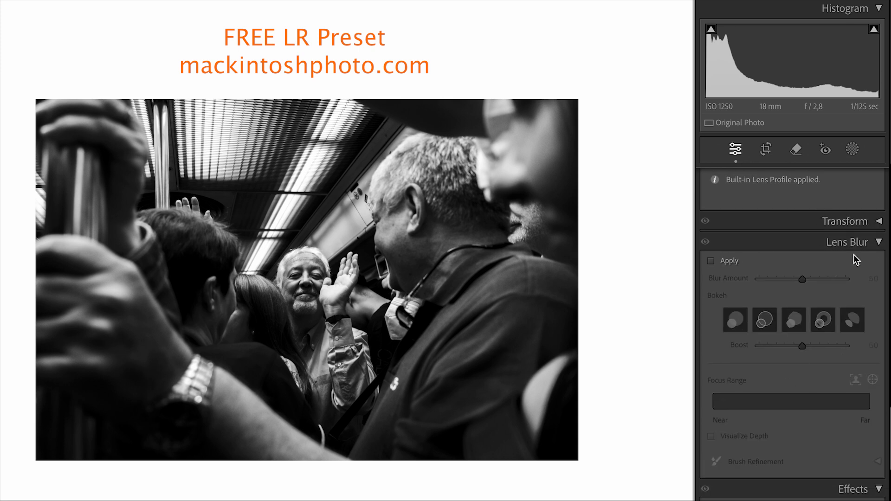
{"action": "left_click", "coordinate": [871, 245]}
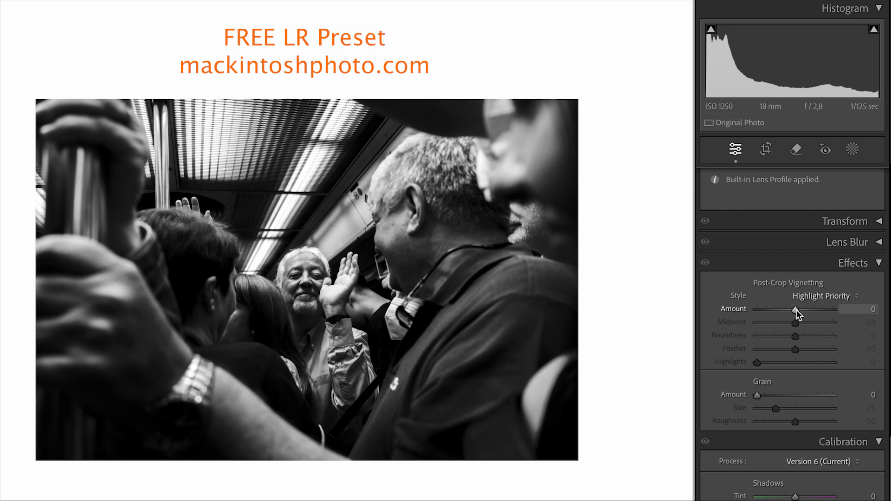
Step: Try a post-crop vignetting amount of +1 and reset it to 0
{"action": "left_click_drag", "start_coordinate": [795, 310], "coordinate": [796, 314]}
{"action": "scroll", "coordinate": [844, 284], "scroll_direction": "up", "scroll_amount": 5}
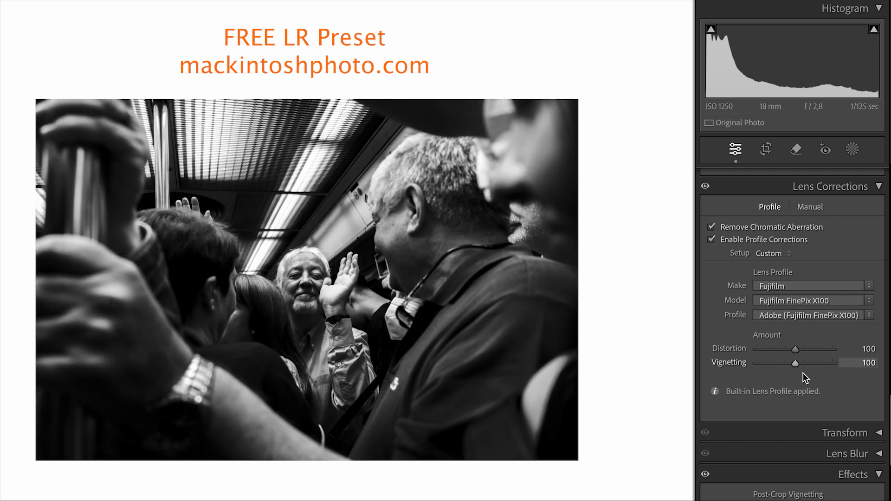
{"action": "scroll", "coordinate": [820, 389], "scroll_direction": "down", "scroll_amount": 3}
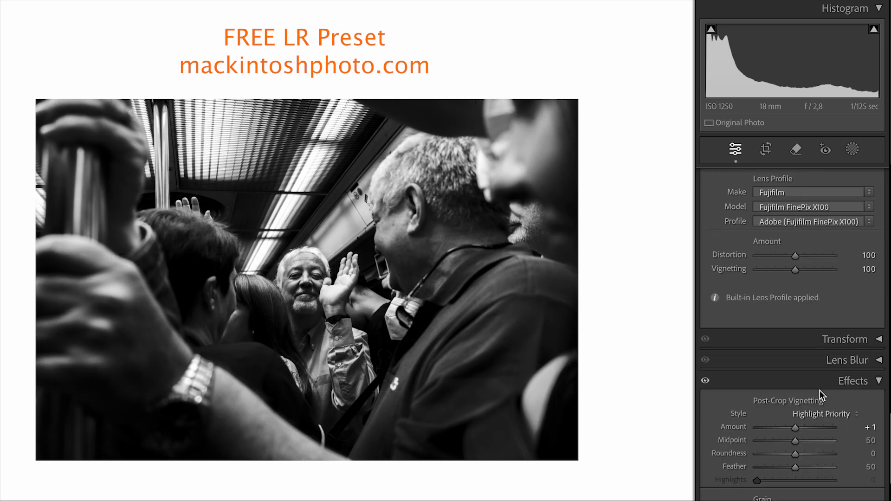
{"action": "double_click", "coordinate": [742, 371]}
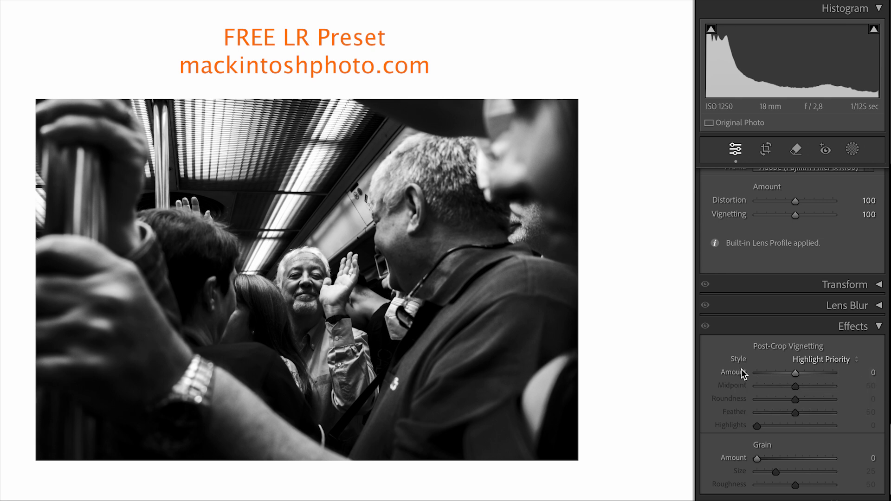
Step: Try a darkening post-crop vignette with amount -2, stepping it down and up before returning it to 0
{"action": "left_click", "coordinate": [868, 373]}
{"action": "type", "text": "-2"}
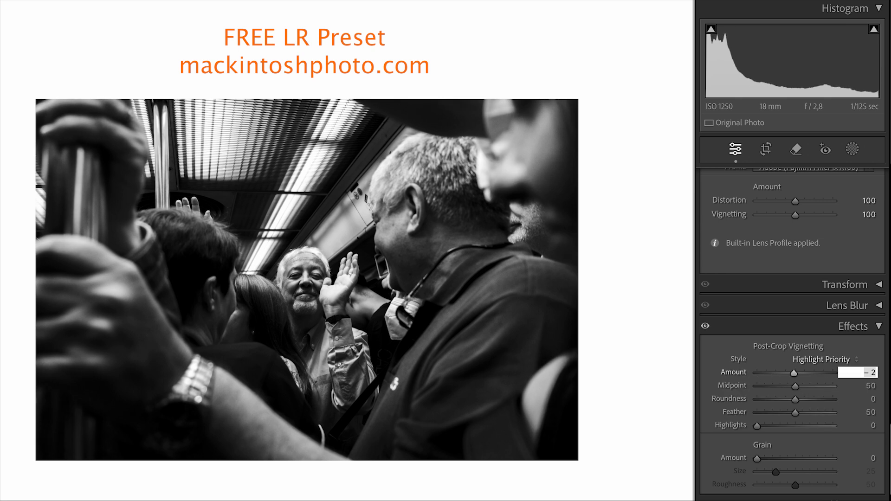
{"action": "key", "text": "Up"}
{"action": "key", "text": "Up"}
{"action": "key", "text": "Down"}
{"action": "key", "text": "Down"}
{"action": "key", "text": "Up"}
{"action": "key", "text": "Up"}
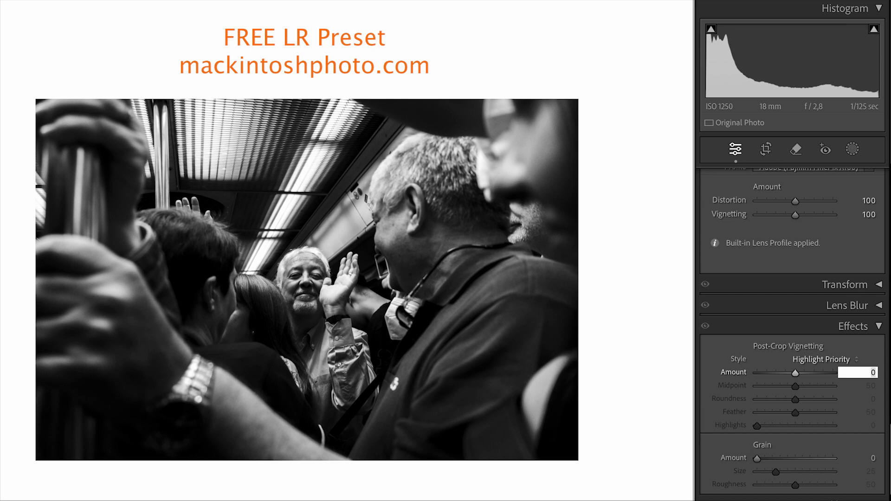
Step: Compare the photo with and without a stronger dark vignette by repeatedly changing the amount in large increments, leaving it at 0
{"action": "key", "text": "shift+Down"}
{"action": "key", "text": "shift+Up"}
{"action": "key", "text": "shift+Down"}
{"action": "key", "text": "shift+Up"}
{"action": "key", "text": "shift+Down"}
{"action": "key", "text": "shift+Up"}
{"action": "key", "text": "shift+Down"}
{"action": "key", "text": "shift+Up"}
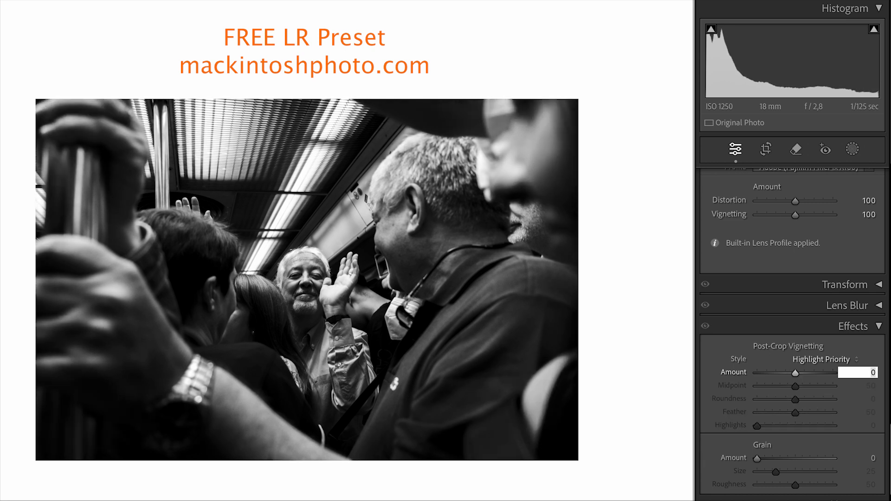
{"action": "key", "text": "Return"}
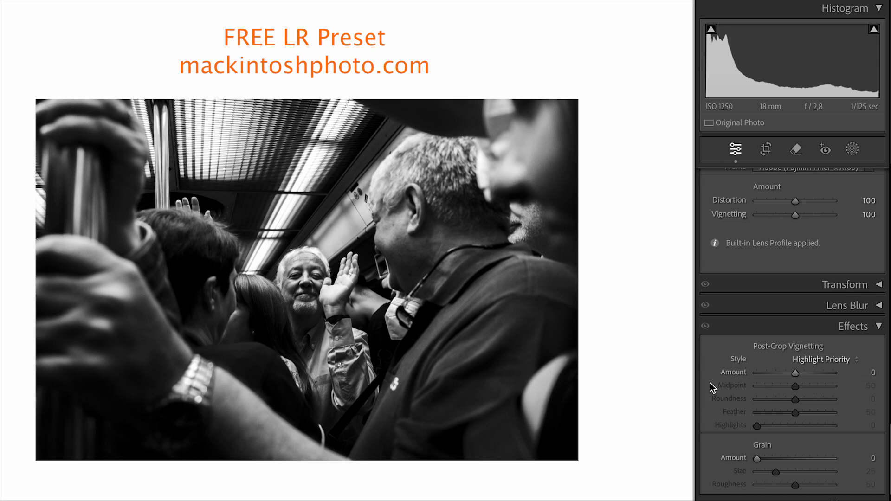
Step: Set the Green Primary saturation in the Calibration settings to -30
{"action": "scroll", "coordinate": [710, 382], "scroll_direction": "down", "scroll_amount": 5}
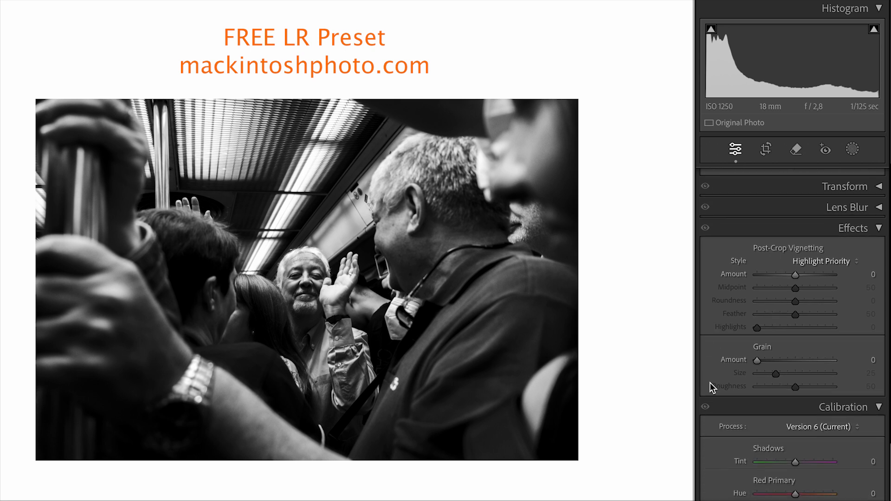
{"action": "scroll", "coordinate": [710, 383], "scroll_direction": "down", "scroll_amount": 3}
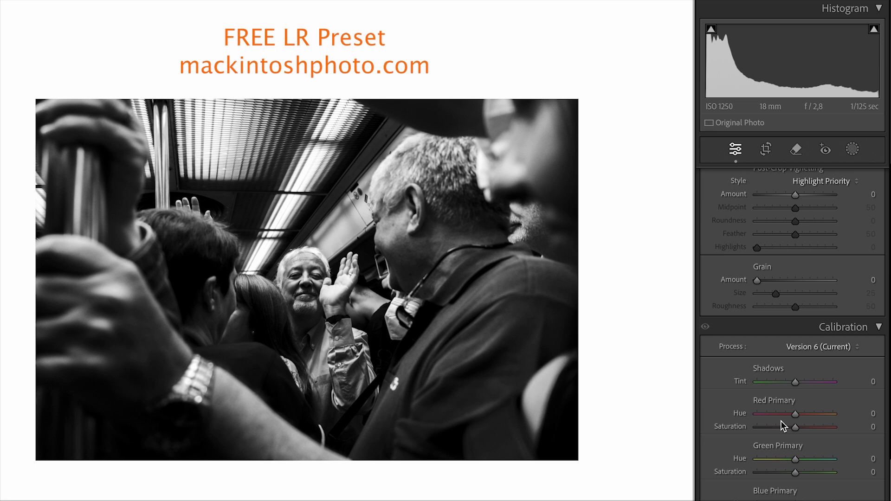
{"action": "left_click", "coordinate": [860, 473]}
{"action": "type", "text": "- 30"}
{"action": "key", "text": "Return"}
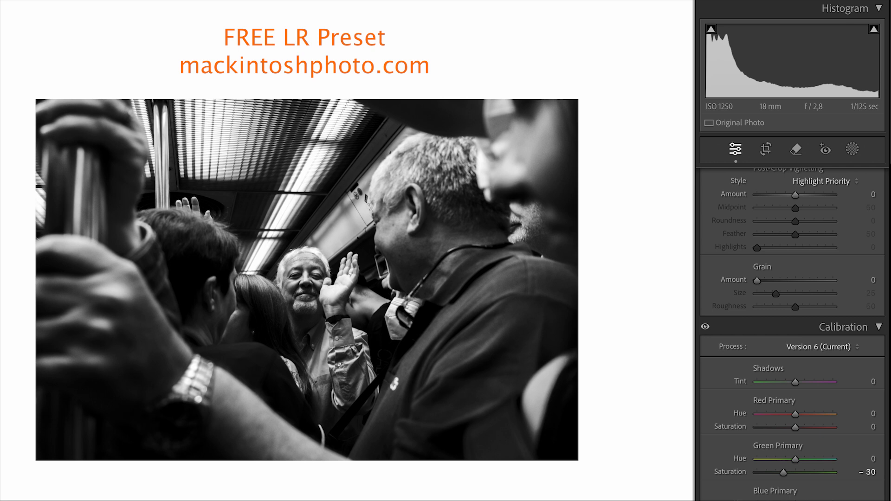
Step: Try raising the overall exposure to -0.15 in the Basic settings, and undo the change
{"action": "scroll", "coordinate": [793, 332], "scroll_direction": "up", "scroll_amount": 1}
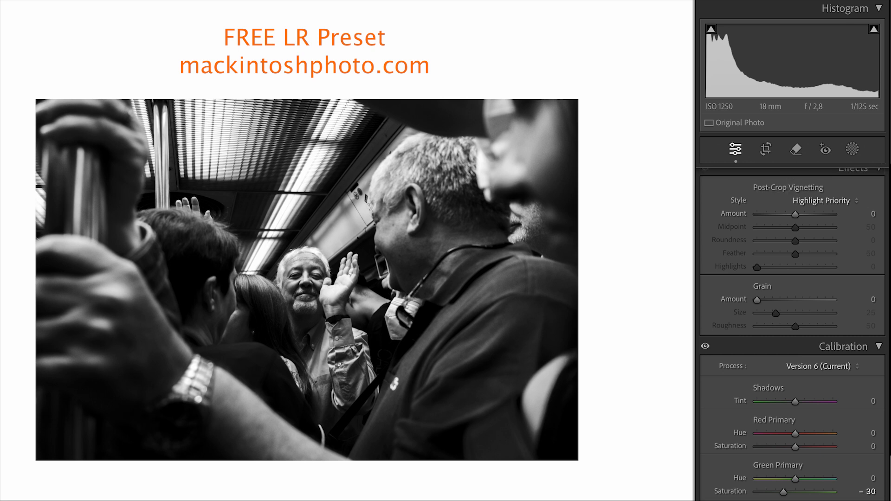
{"action": "scroll", "coordinate": [792, 325], "scroll_direction": "up", "scroll_amount": 15}
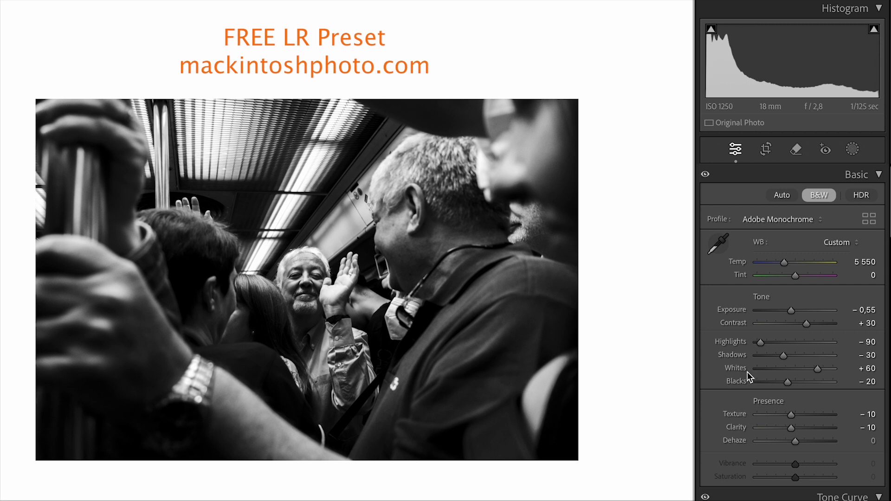
{"action": "scroll", "coordinate": [792, 325], "scroll_direction": "down", "scroll_amount": 2}
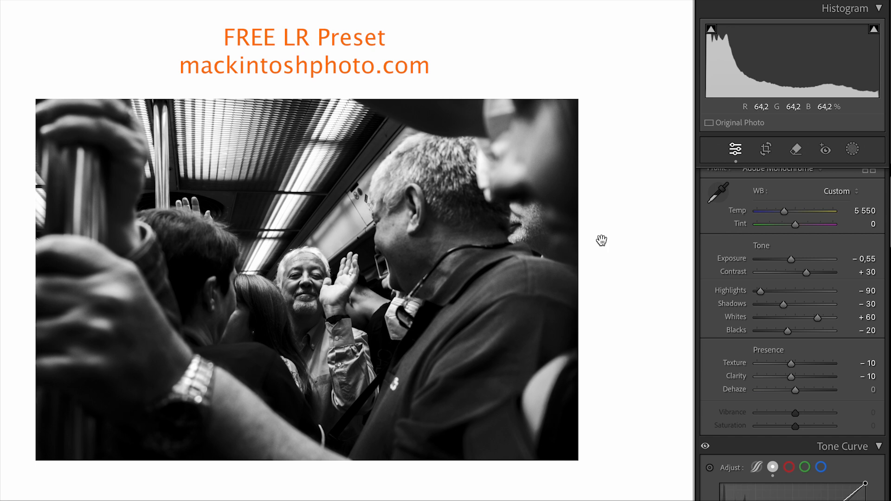
{"action": "left_click_drag", "start_coordinate": [792, 258], "coordinate": [793, 260]}
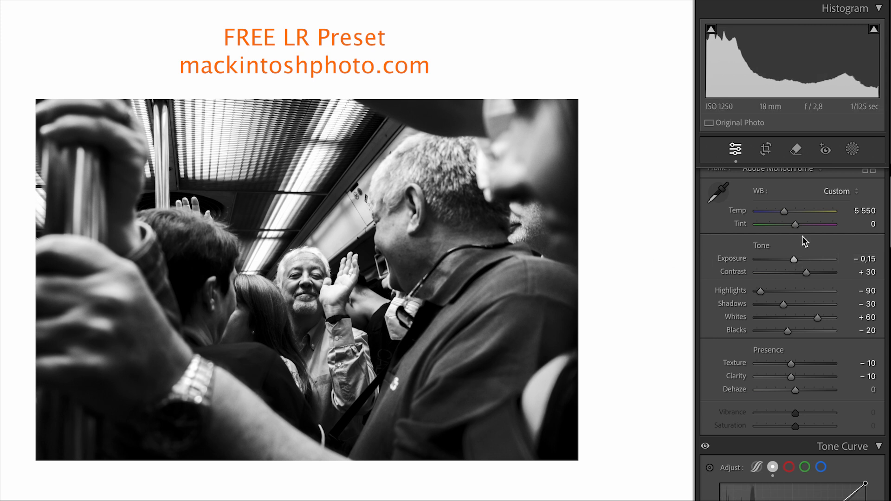
{"action": "key", "text": "ctrl+z"}
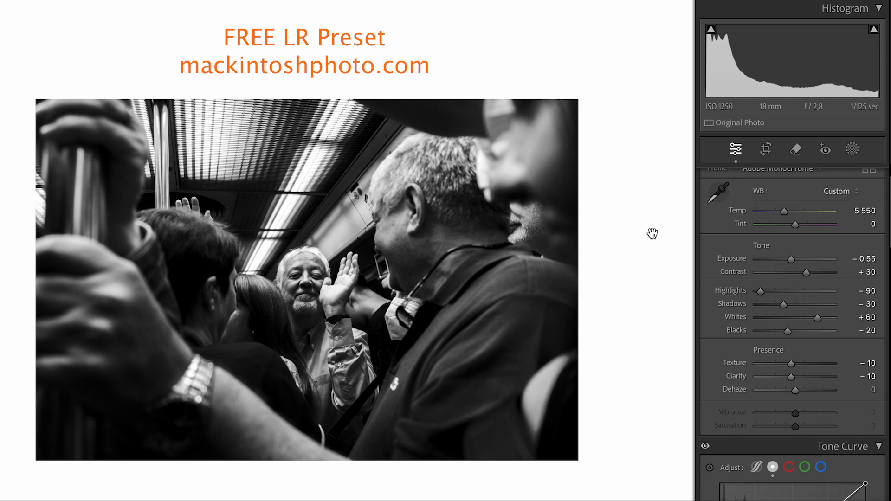
Step: Add a small radial gradient mask around the waving man's face, set its exposure to 0.10, and leave masking
{"action": "left_click", "coordinate": [845, 154]}
{"action": "left_click", "coordinate": [761, 311]}
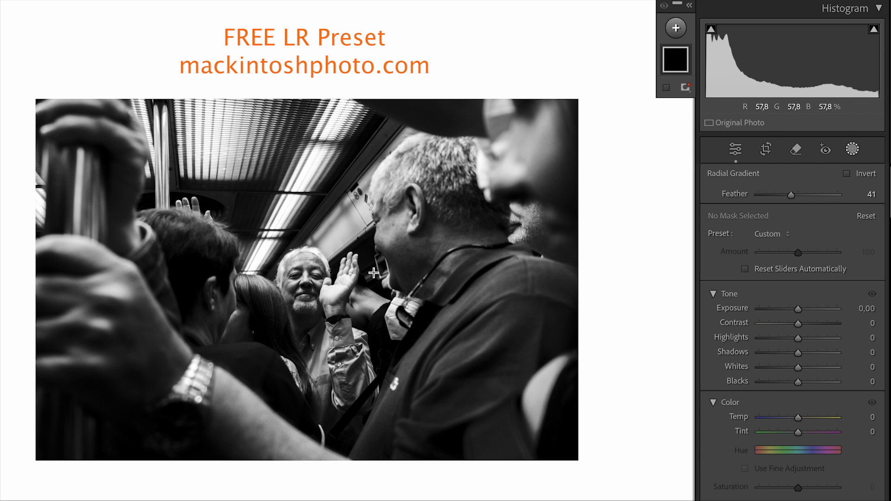
{"action": "left_click", "coordinate": [307, 279]}
{"action": "left_click_drag", "start_coordinate": [306, 277], "coordinate": [313, 278]}
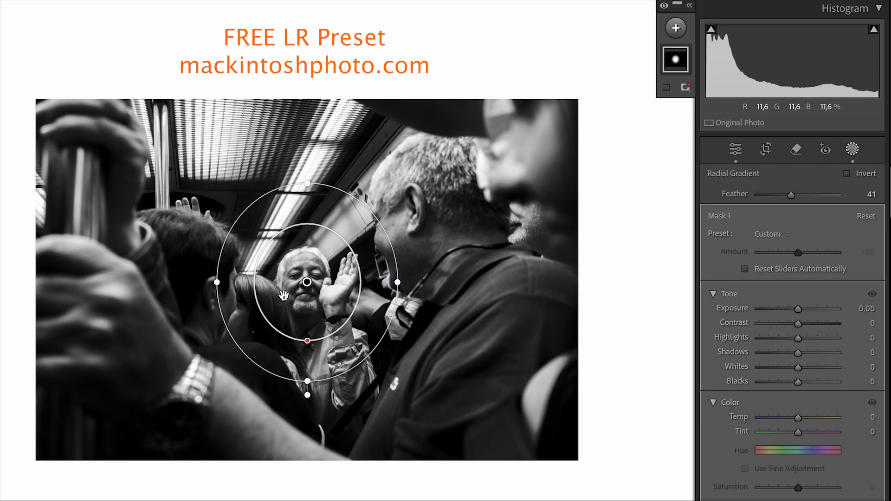
{"action": "left_click_drag", "start_coordinate": [311, 184], "coordinate": [308, 215]}
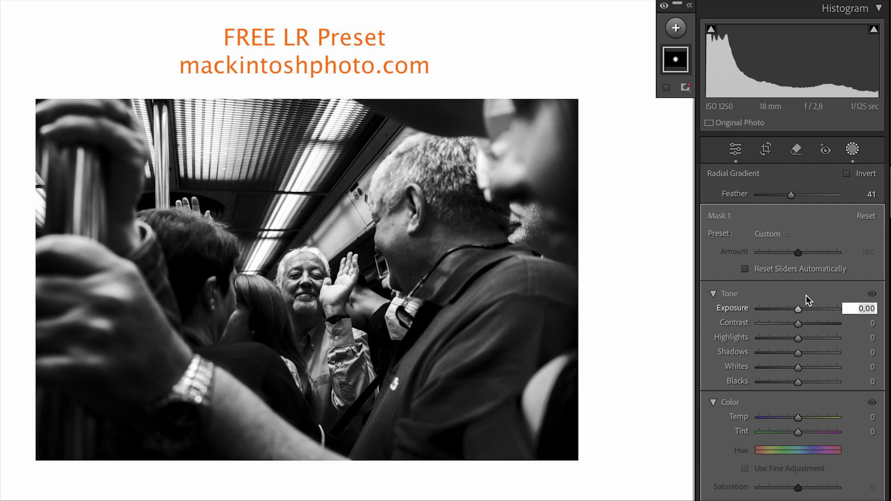
{"action": "key", "text": "Up"}
{"action": "key", "text": "Return"}
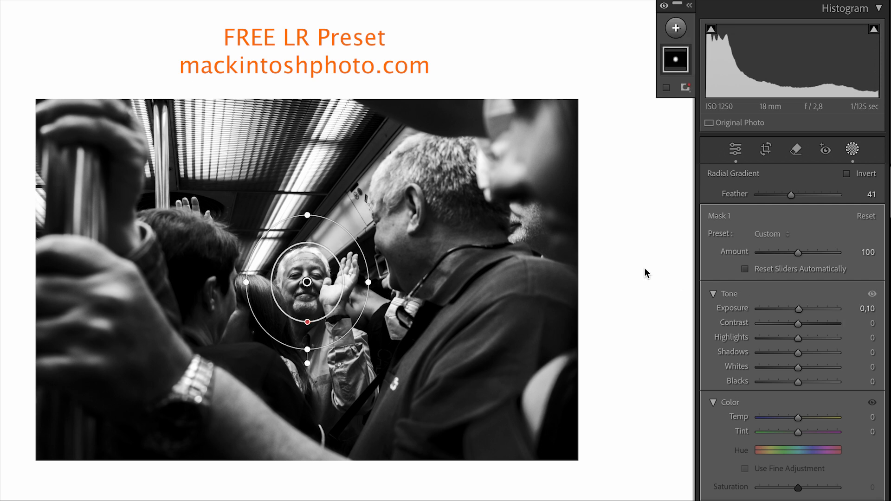
{"action": "key", "text": "shift+w"}
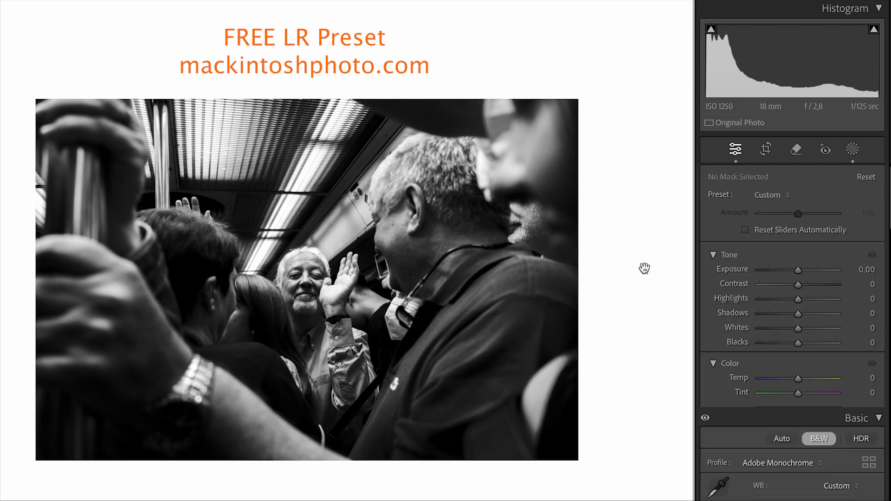
{"action": "left_click", "coordinate": [852, 149]}
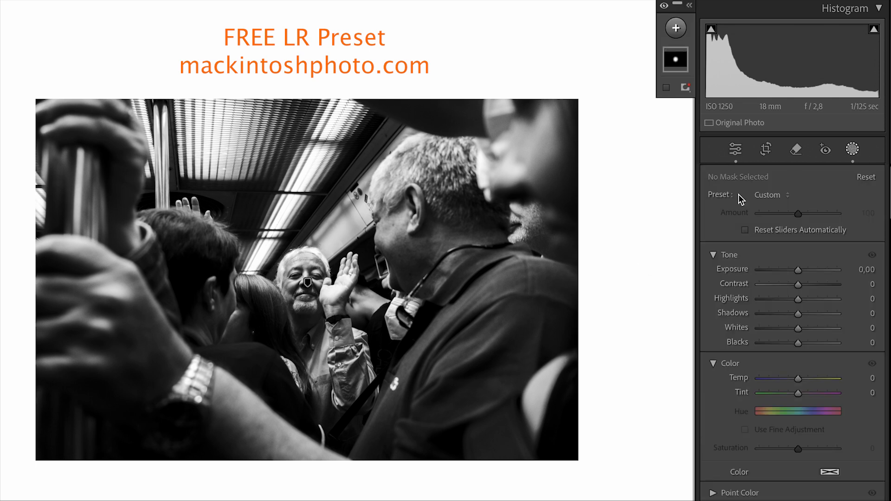
{"action": "left_click", "coordinate": [854, 149]}
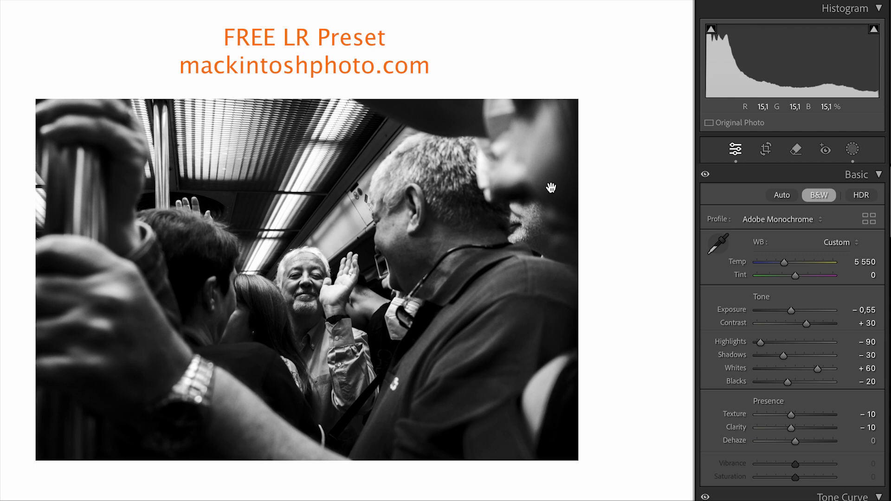
Step: Try enlarging the radial mask around the waving man to nearly the photo's full height, and undo the resize
{"action": "left_click", "coordinate": [853, 149]}
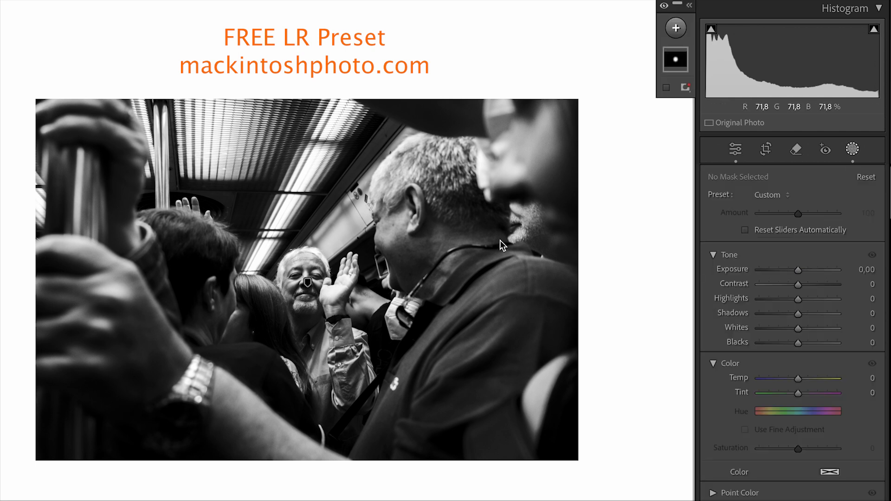
{"action": "left_click", "coordinate": [307, 281]}
{"action": "left_click_drag", "start_coordinate": [302, 346], "coordinate": [308, 469]}
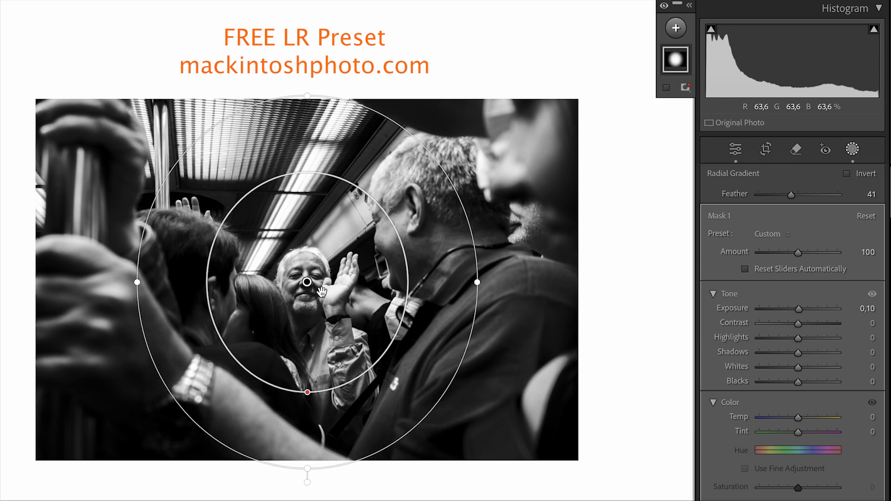
{"action": "left_click", "coordinate": [606, 311]}
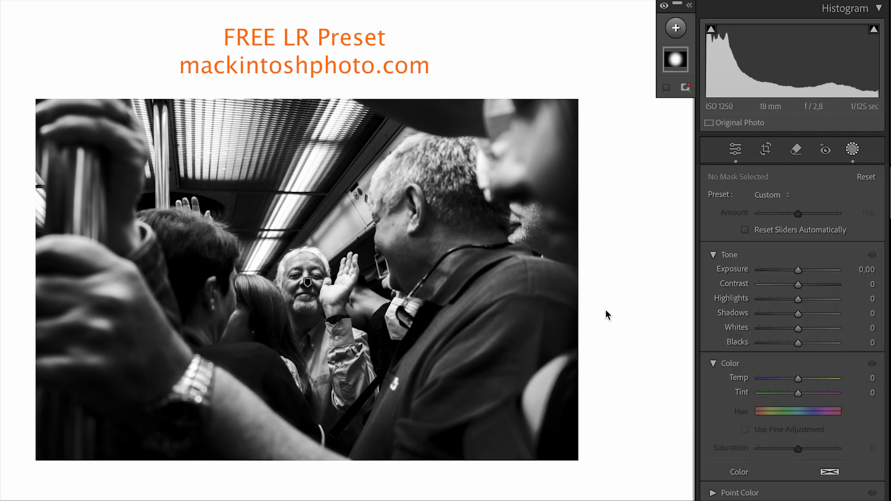
{"action": "key", "text": "shift+w"}
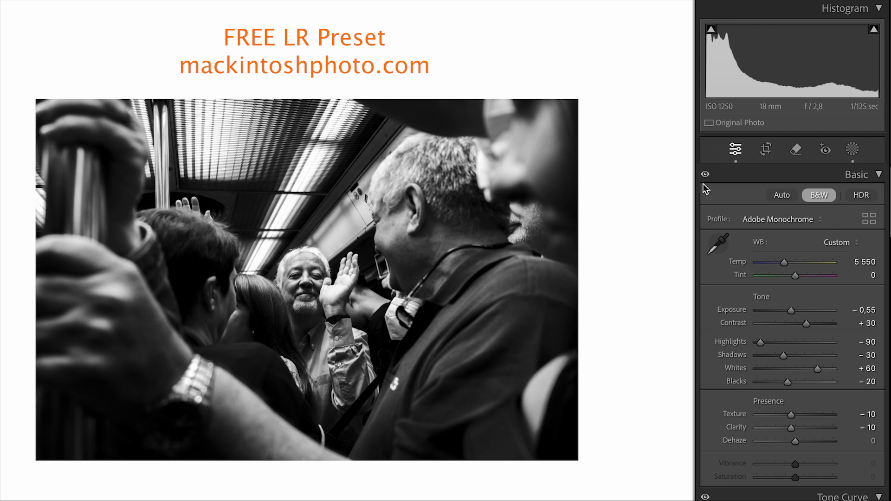
{"action": "left_click", "coordinate": [852, 151]}
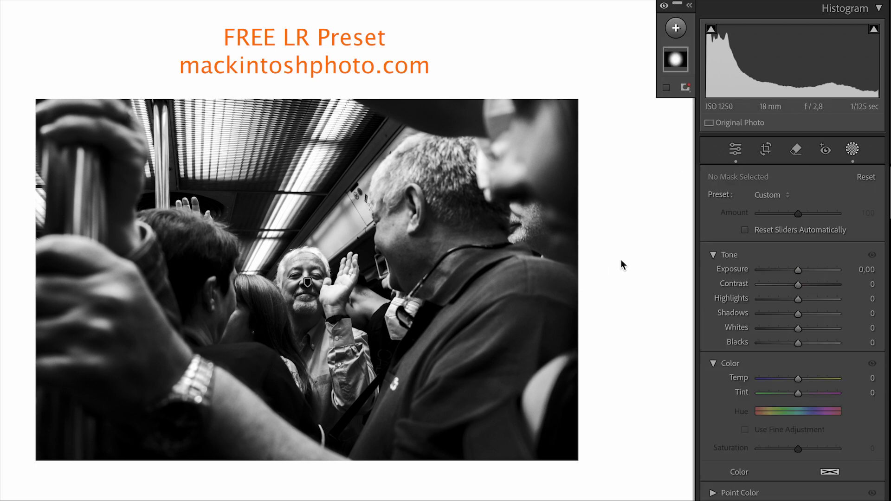
{"action": "key", "text": "ctrl+z"}
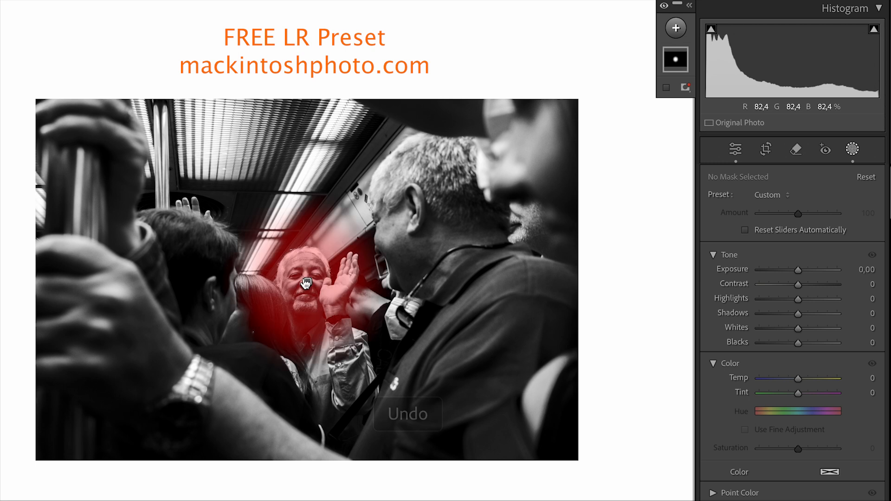
{"action": "left_click", "coordinate": [306, 281]}
{"action": "key", "text": "Escape"}
{"action": "key", "text": "Escape"}
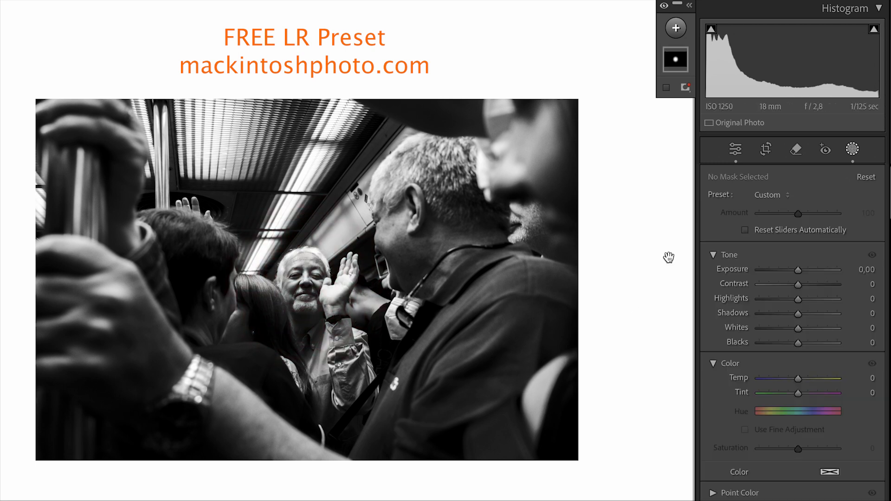
Step: Set the sharpness of the radial mask on the waving man's face to 30
{"action": "left_click", "coordinate": [852, 149]}
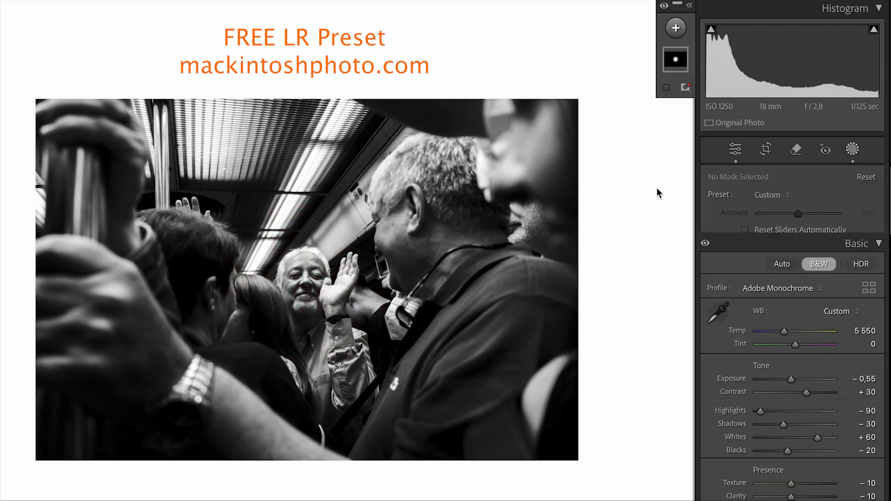
{"action": "left_click", "coordinate": [304, 281]}
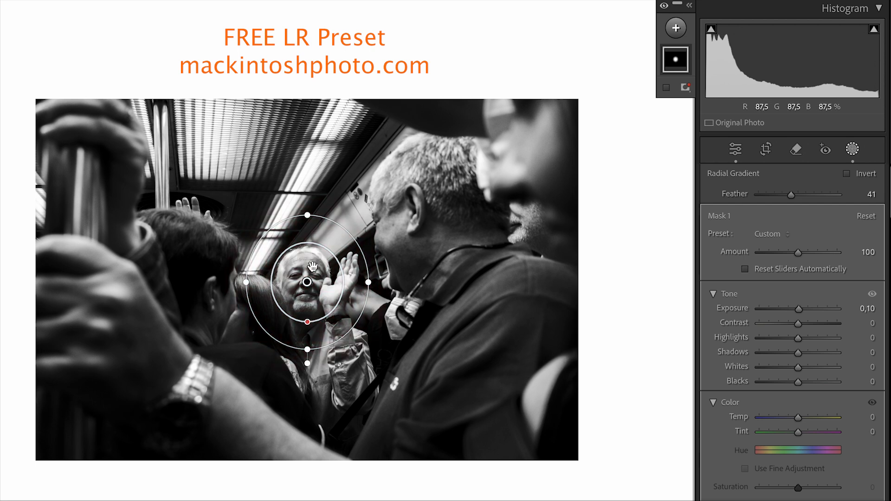
{"action": "scroll", "coordinate": [792, 333], "scroll_direction": "down", "scroll_amount": 3}
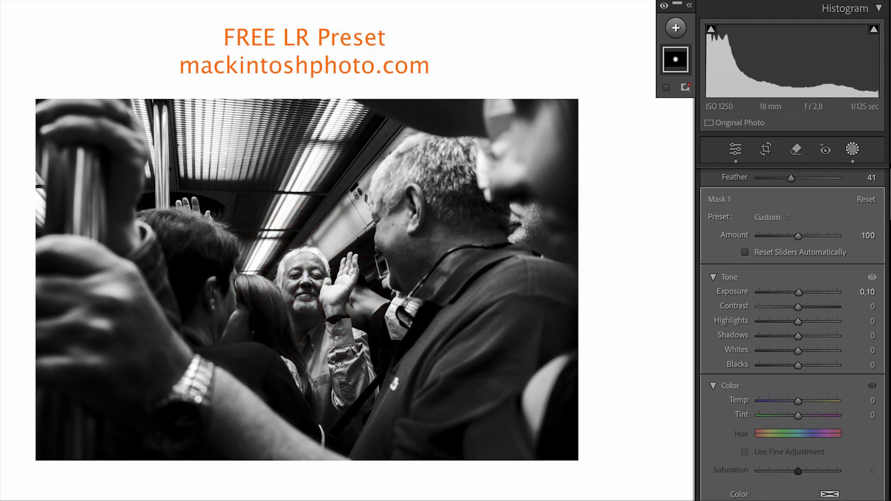
{"action": "scroll", "coordinate": [792, 333], "scroll_direction": "down", "scroll_amount": 3}
{"action": "scroll", "coordinate": [801, 306], "scroll_direction": "down", "scroll_amount": 6}
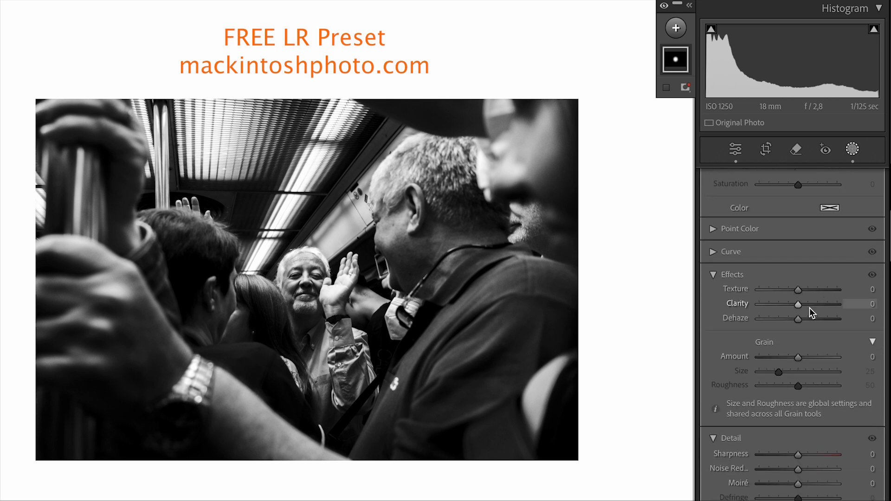
{"action": "scroll", "coordinate": [793, 334], "scroll_direction": "down", "scroll_amount": 5}
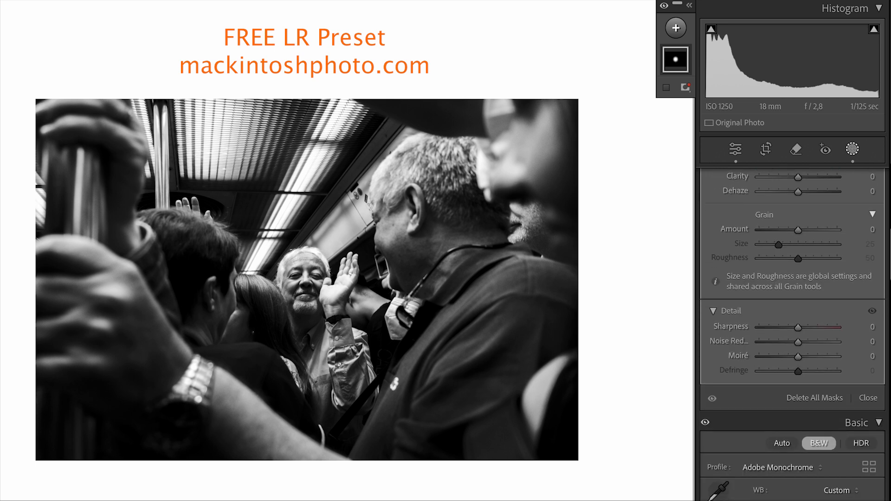
{"action": "left_click_drag", "start_coordinate": [804, 328], "coordinate": [810, 327]}
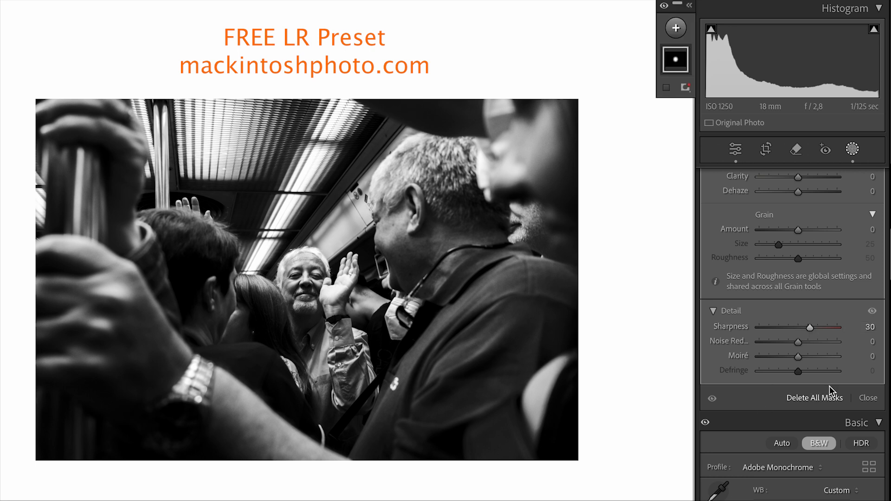